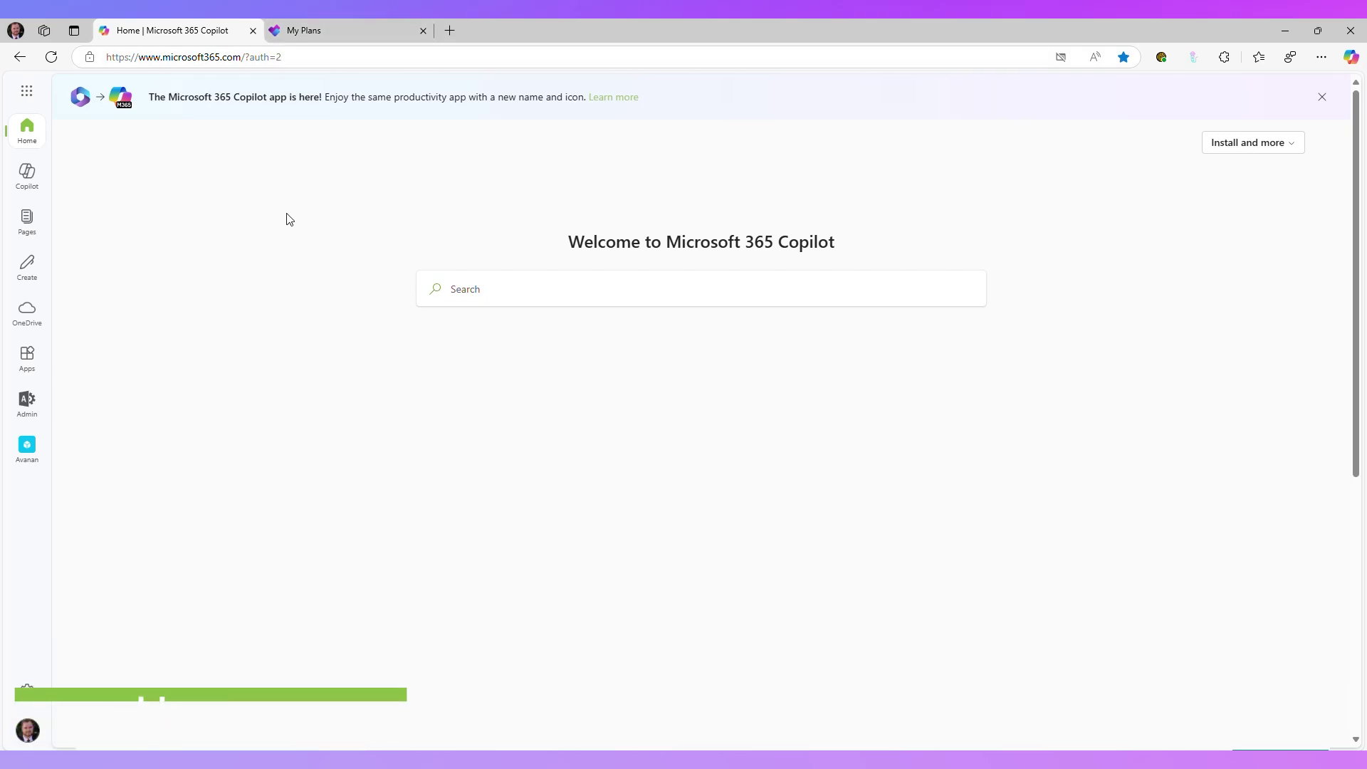
- Search all Microsoft 365 apps from the app launcher and launch Planner
click(27, 107)
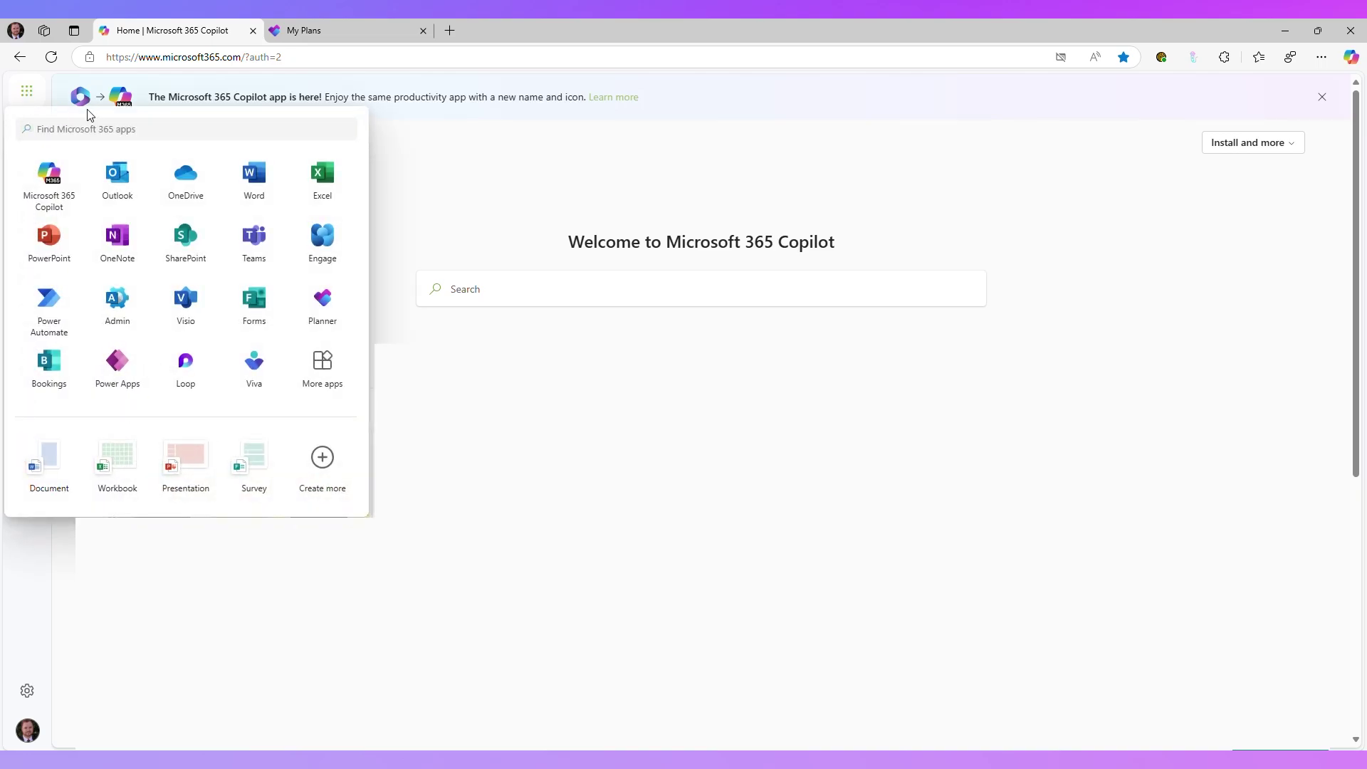
click(107, 124)
click(128, 128)
click(324, 307)
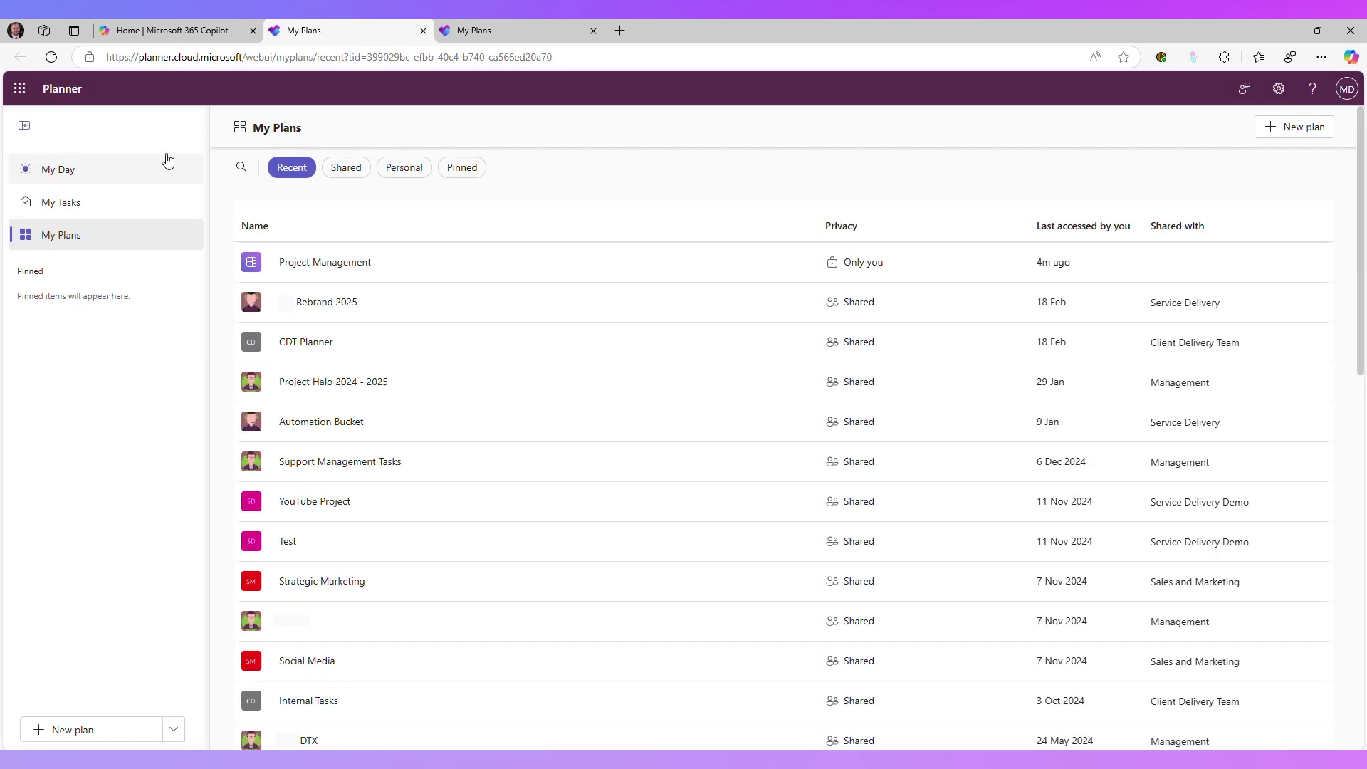
- Add 'Create my YouTube video' to My Day, mark it completed, and show My Day as a board
click(78, 170)
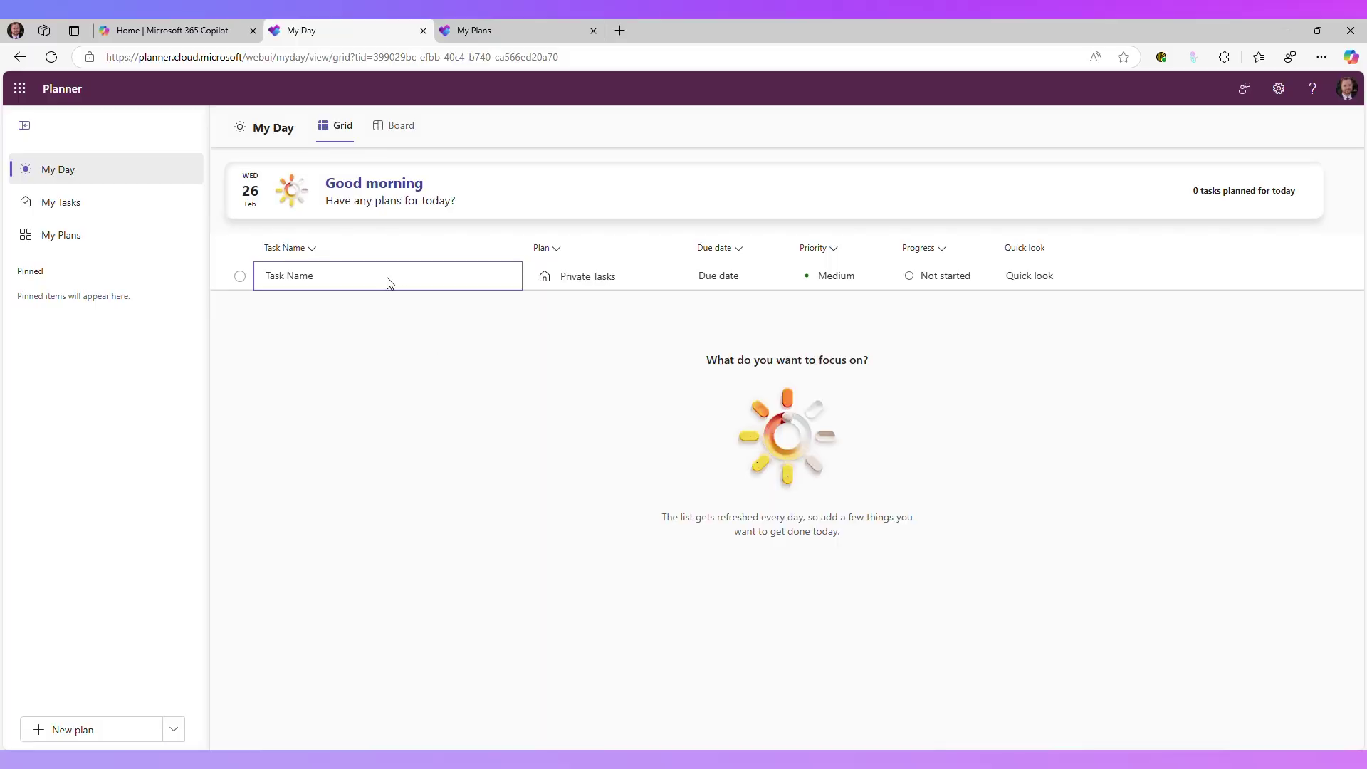
click(316, 285)
text(Cle)
key(Return)
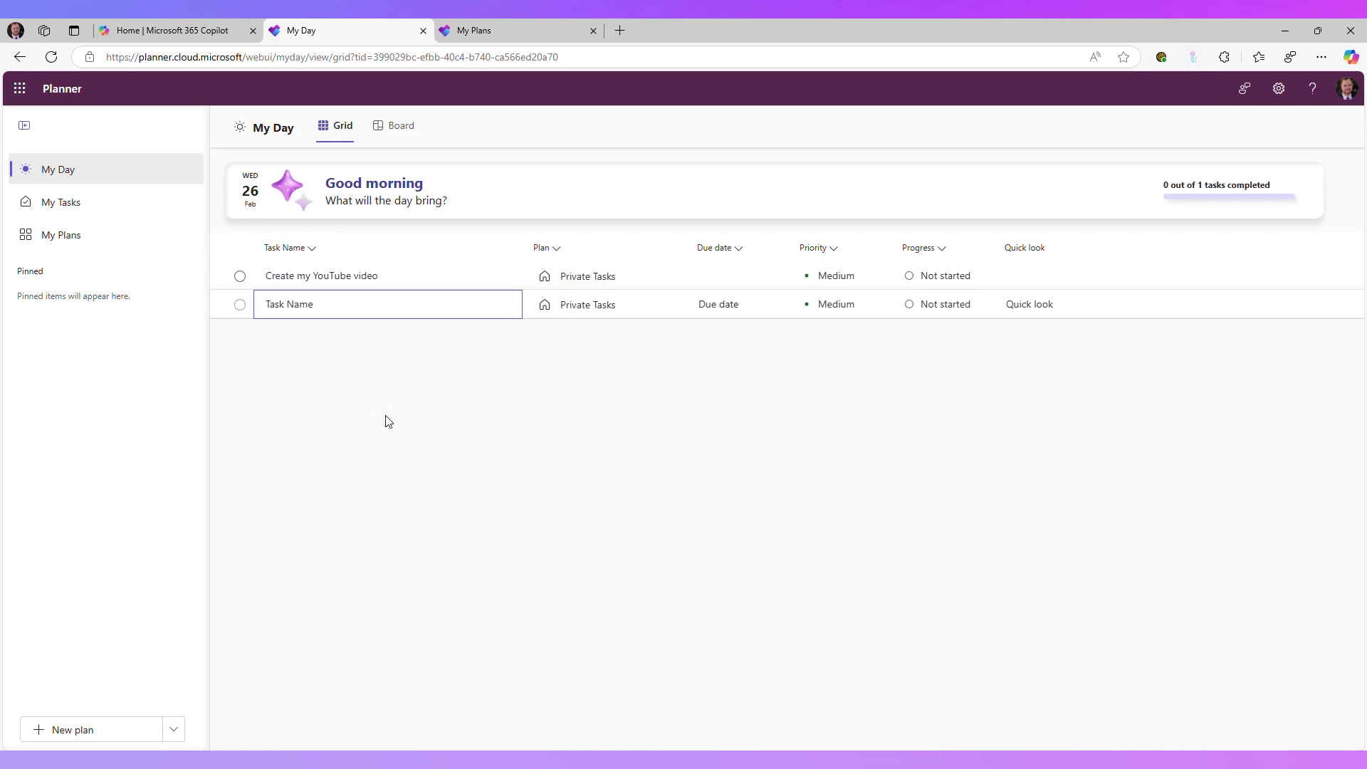
click(239, 277)
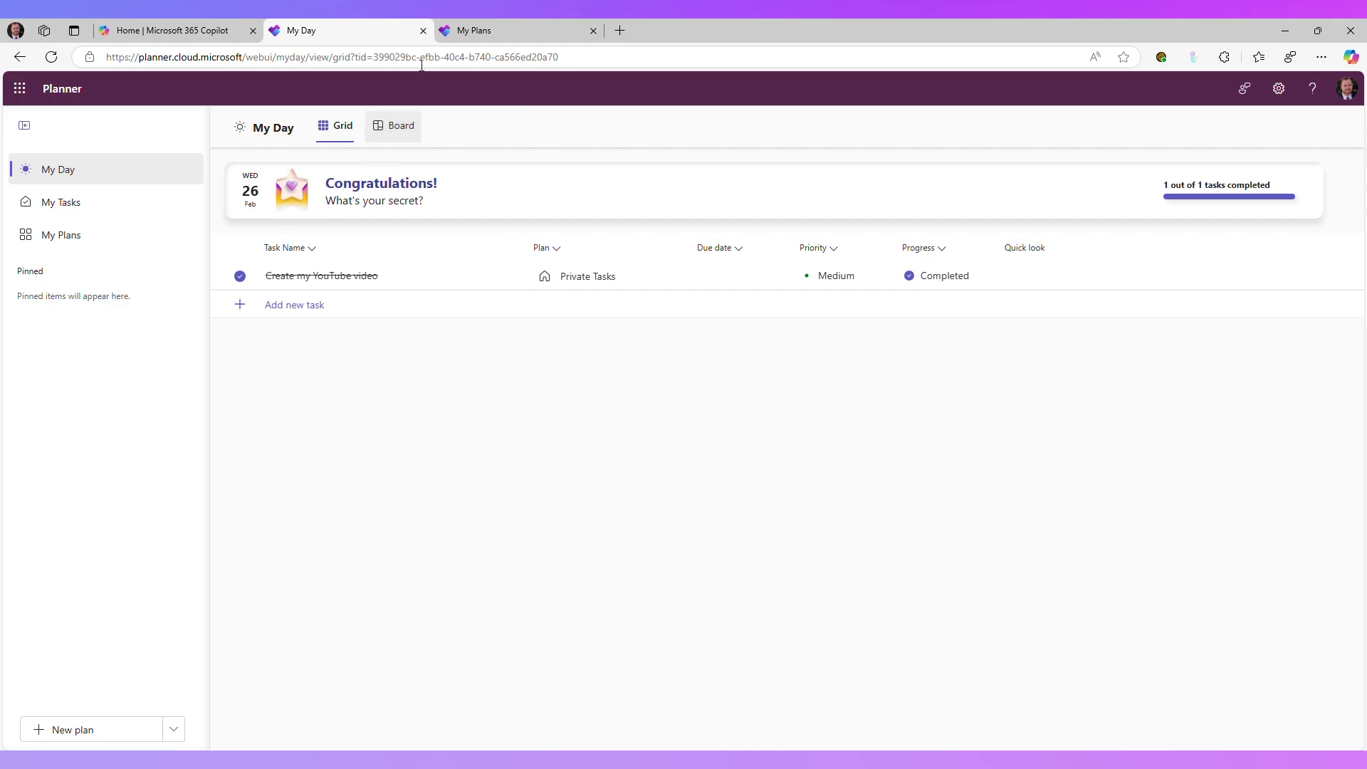
click(402, 133)
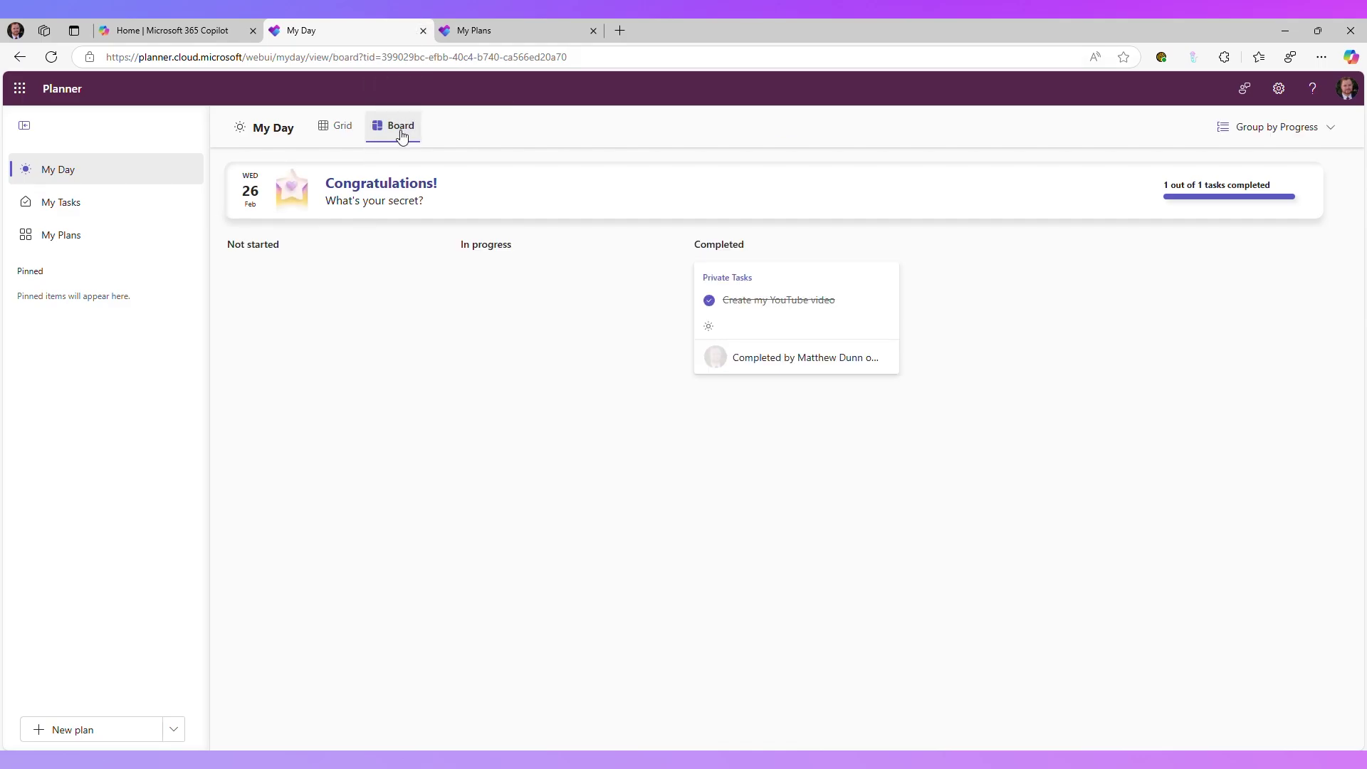
- Review My Tasks as a board by progress, then go to the My Plans page
click(336, 135)
click(91, 207)
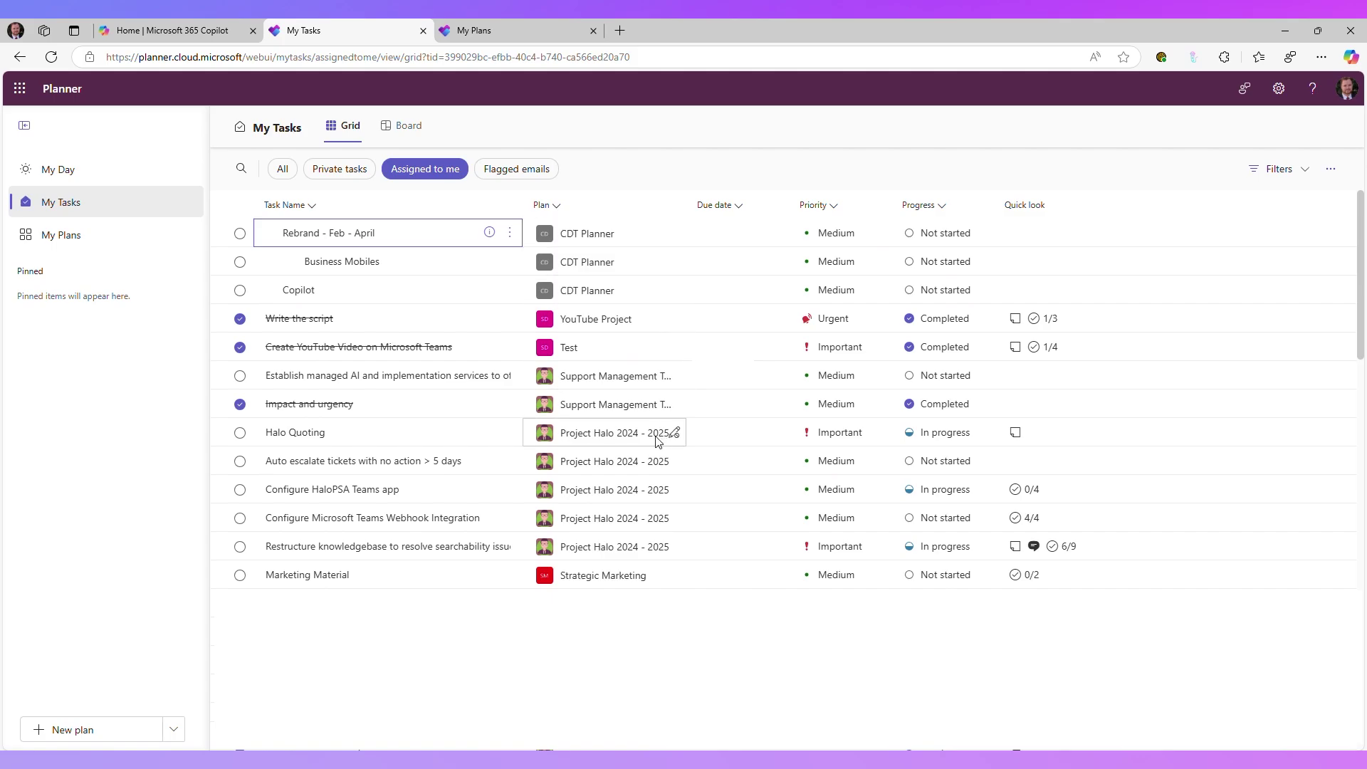
click(393, 133)
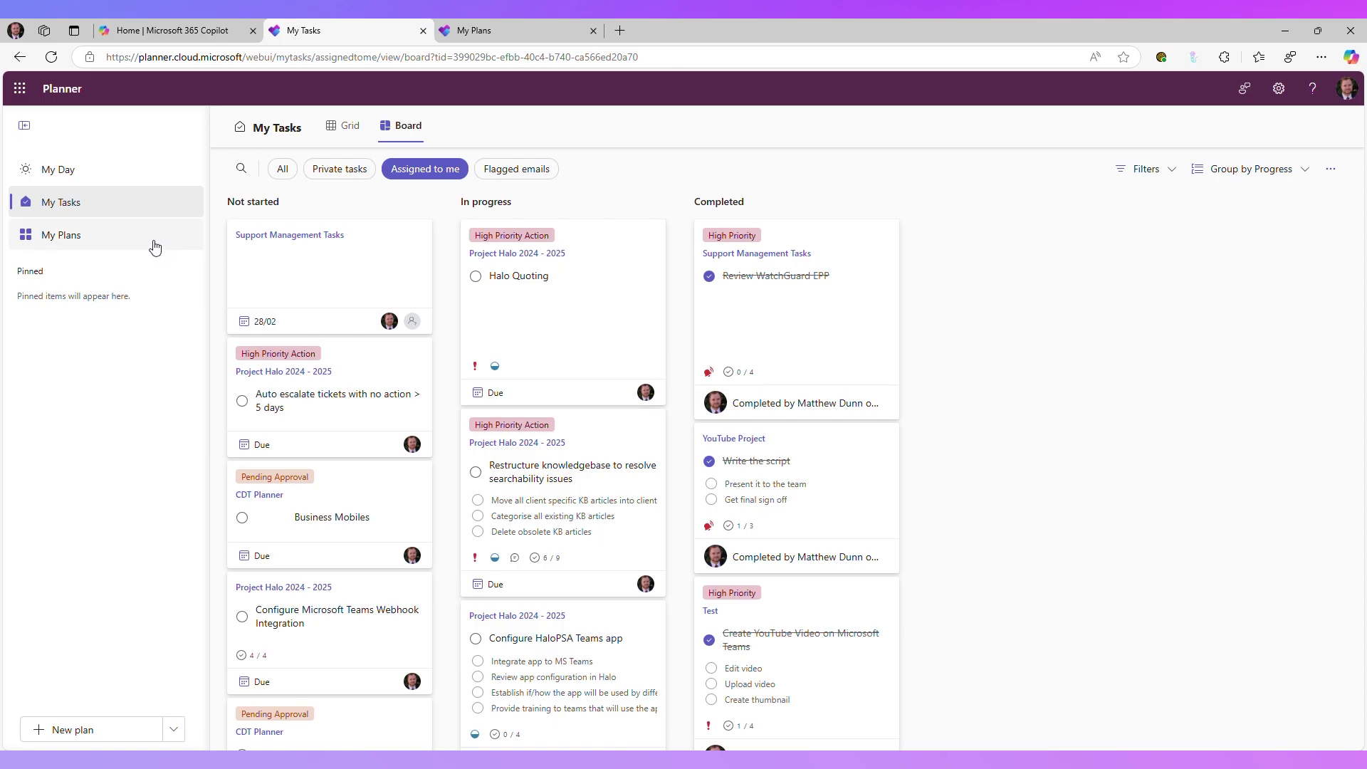
click(59, 241)
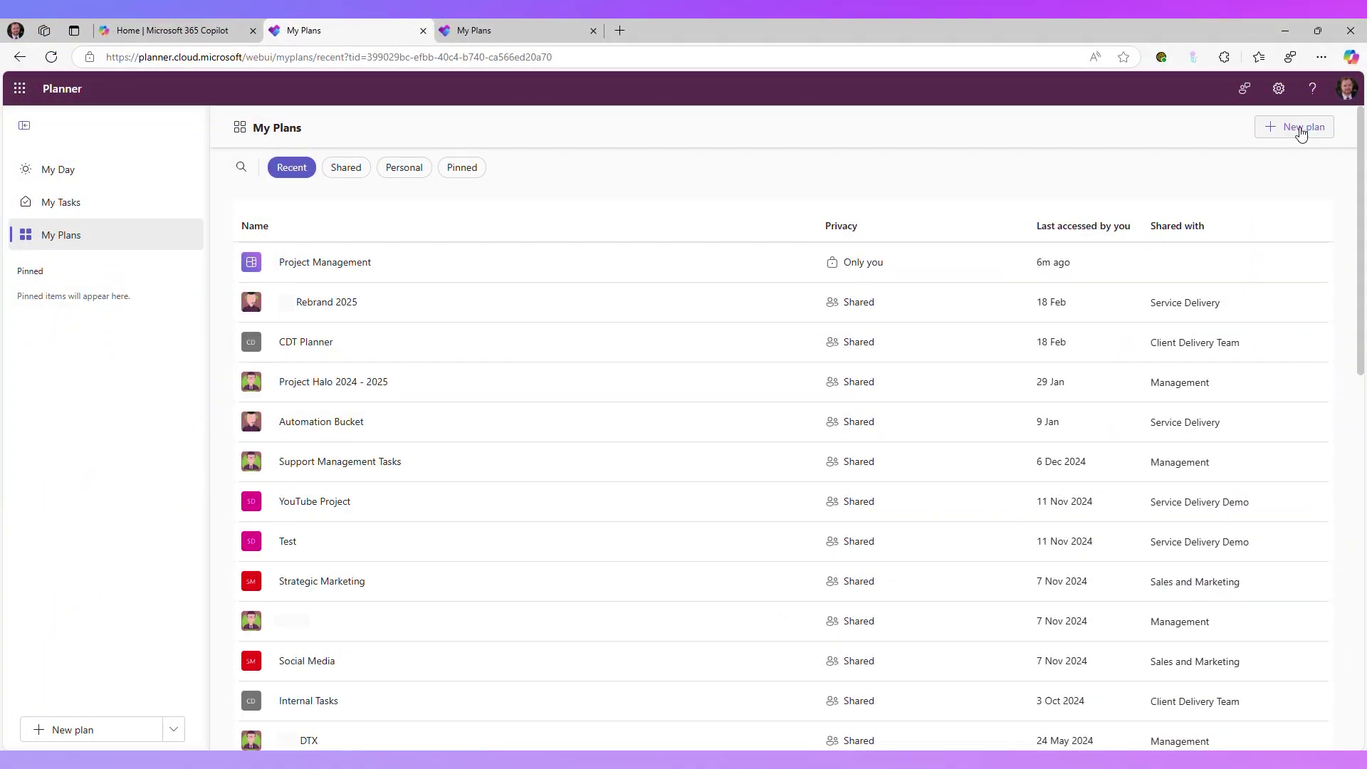
- Create a basic, unpinned plan named 'YouTube MS Planner Video'
click(1300, 127)
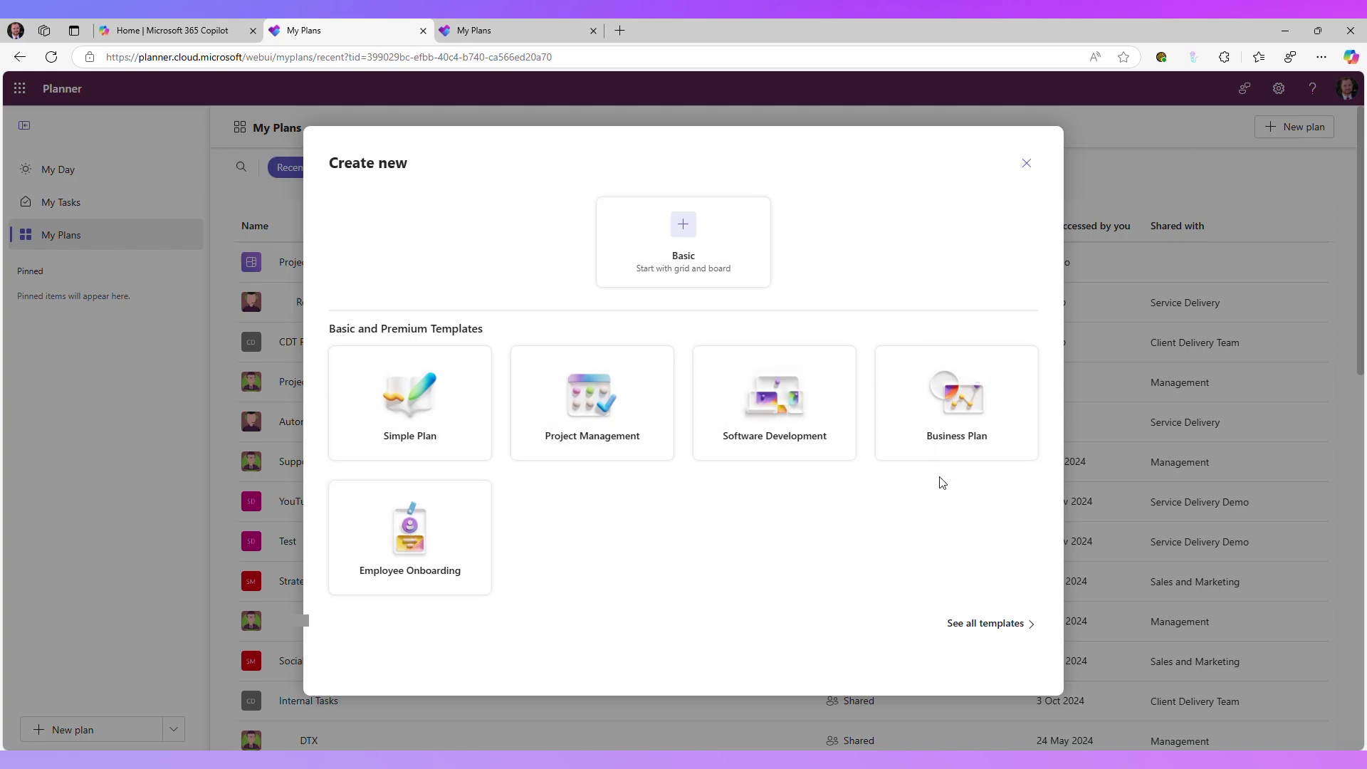
right_click(382, 541)
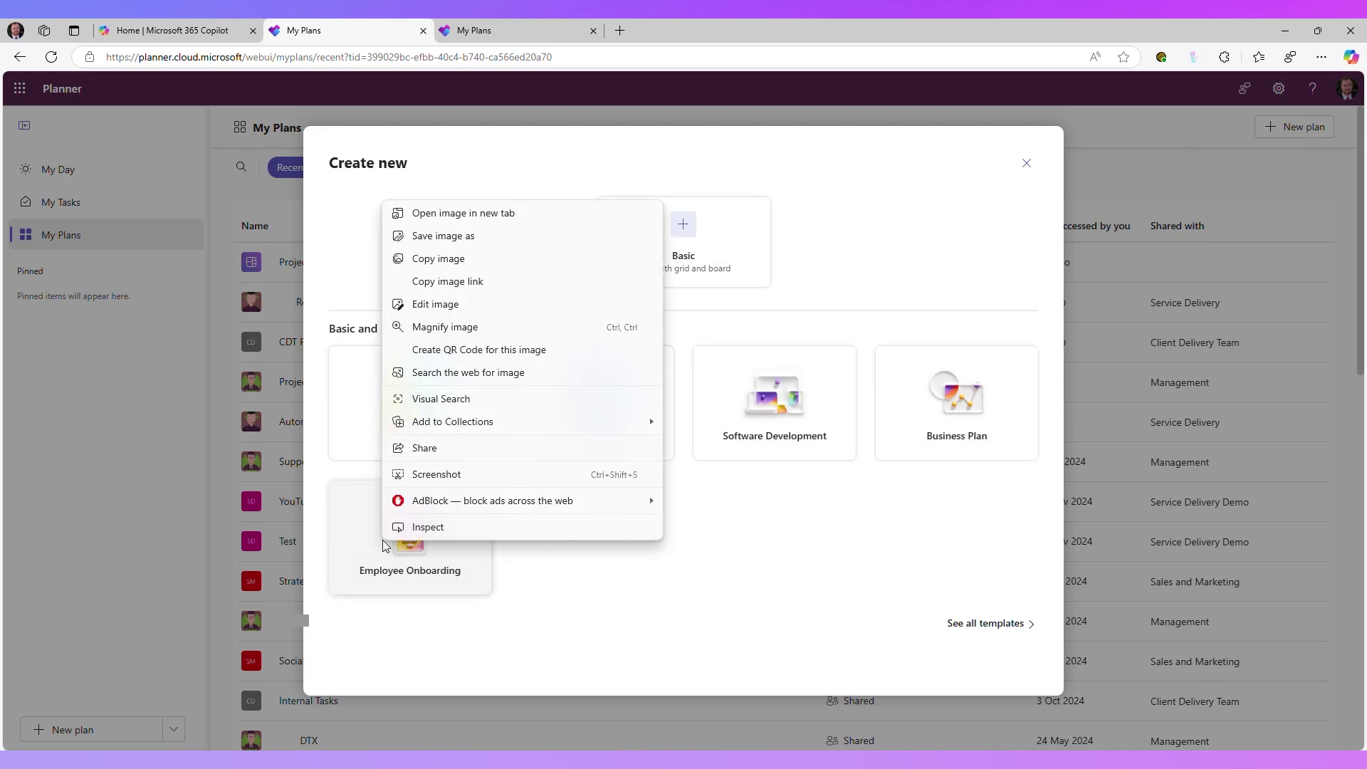
click(903, 558)
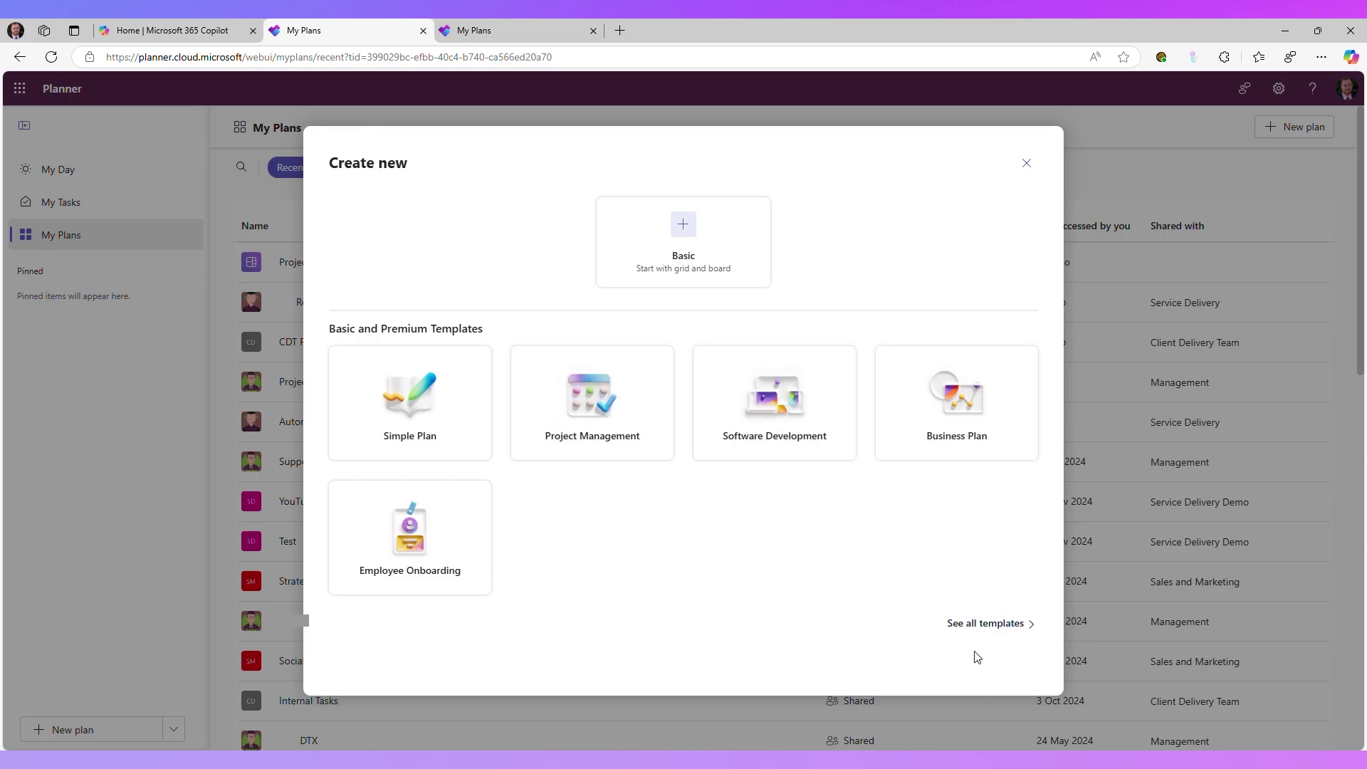
click(714, 249)
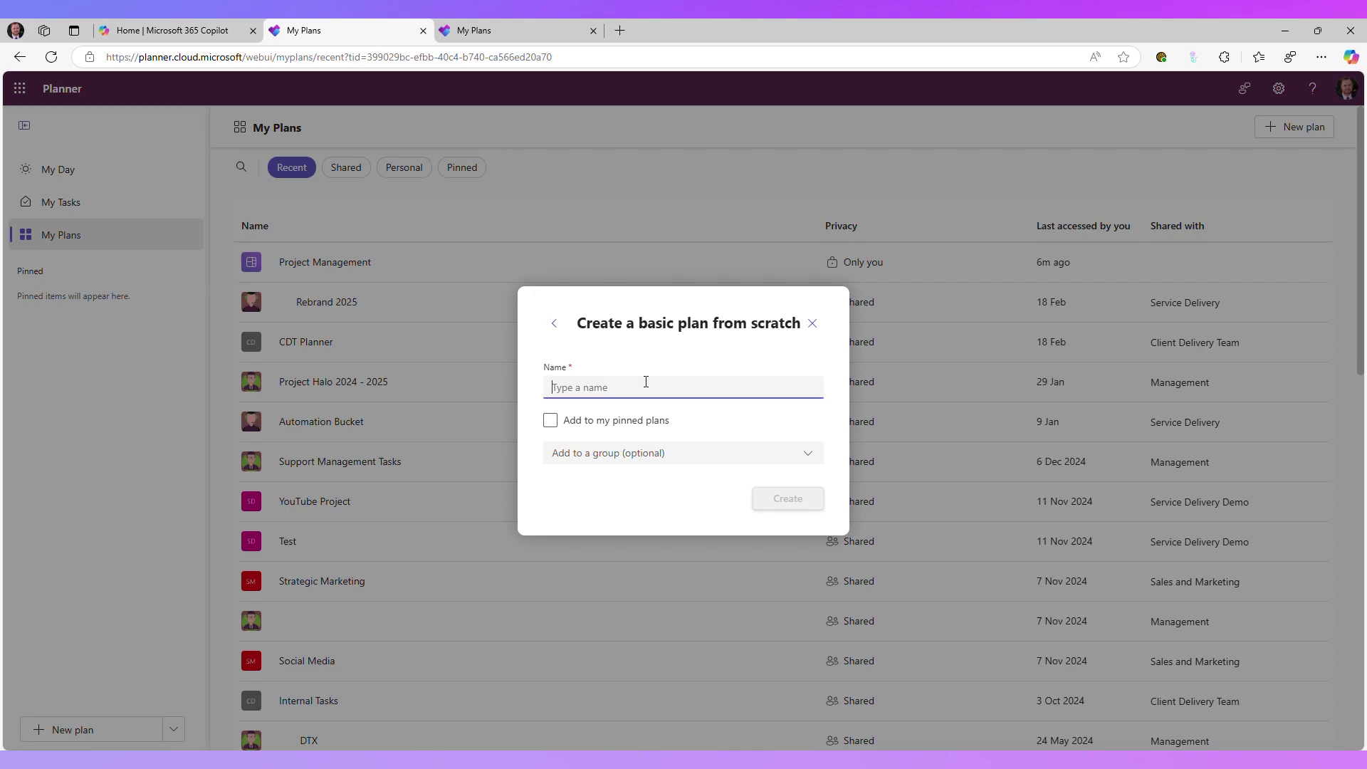
text(H)
key(BackSpace)
text(YouTube MS Planner Video)
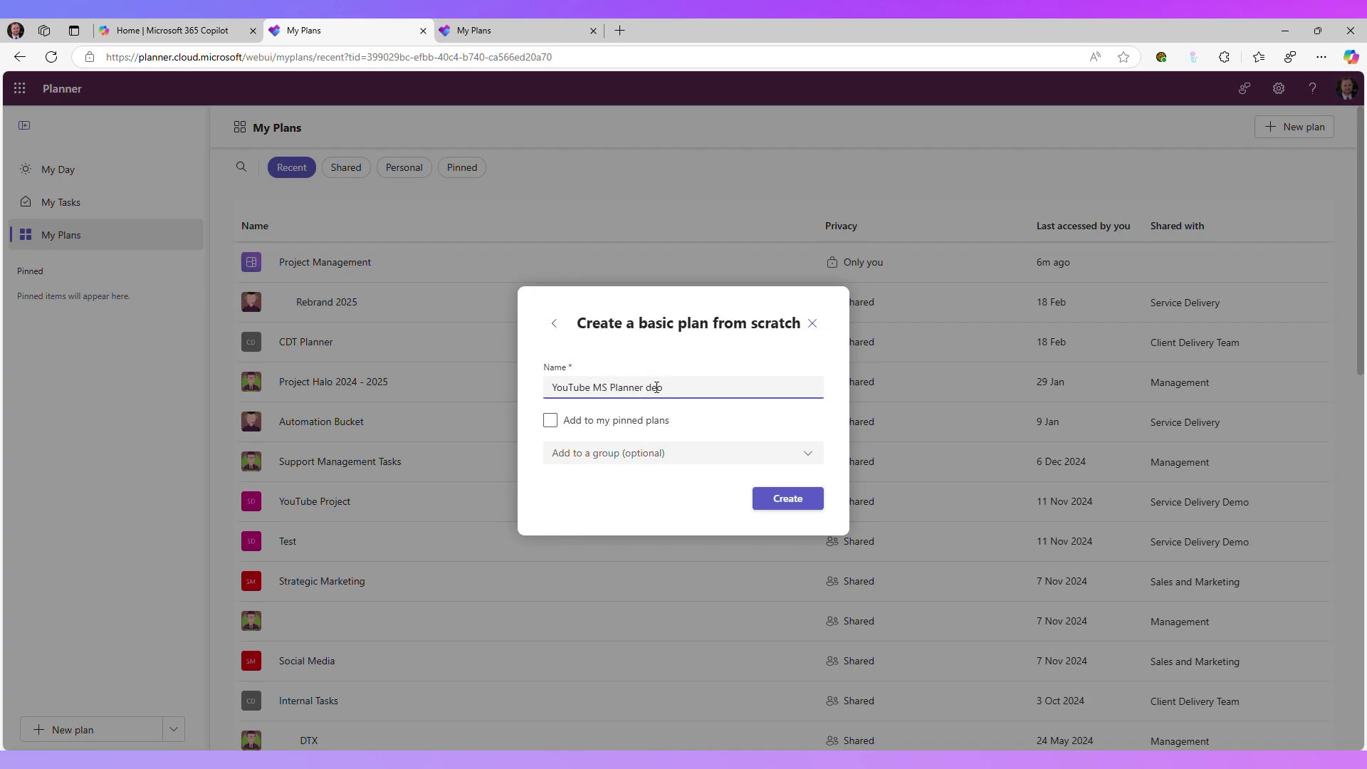
click(551, 422)
click(551, 425)
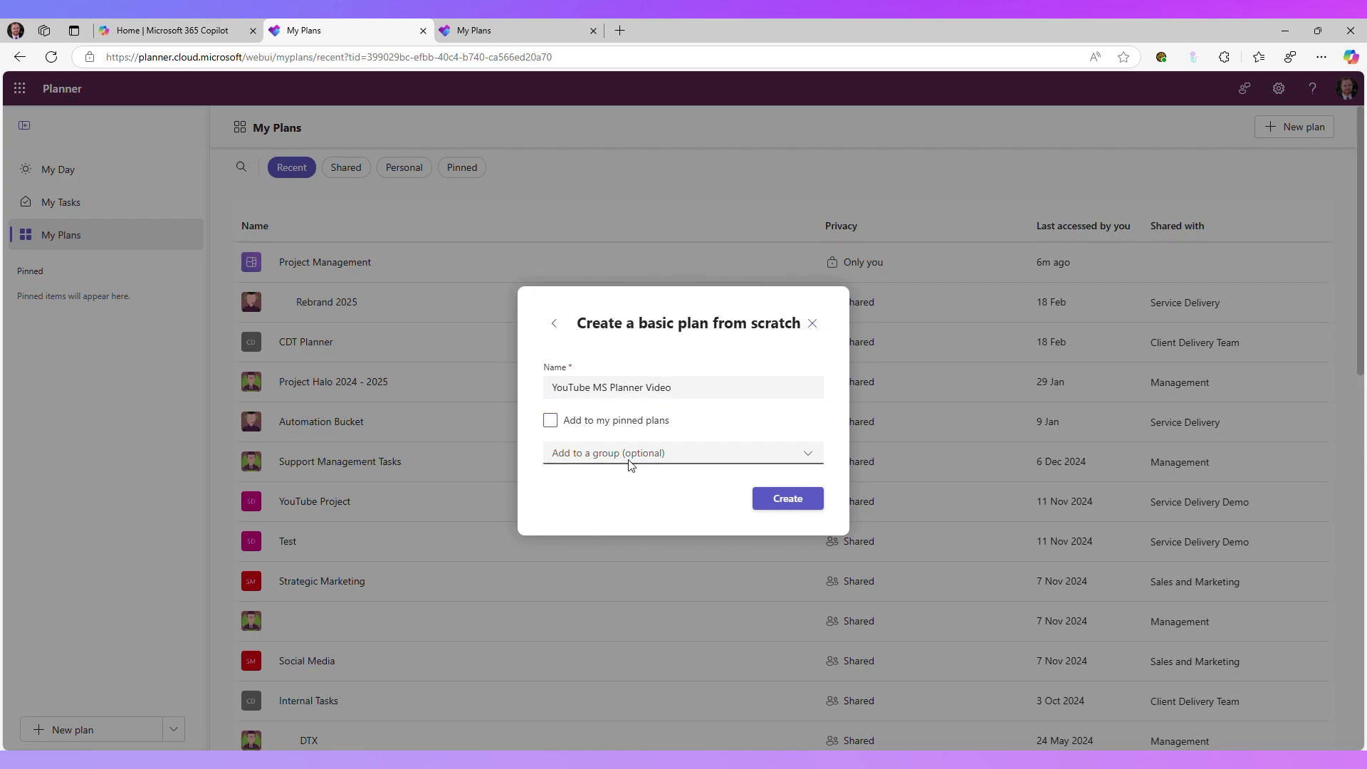
click(787, 500)
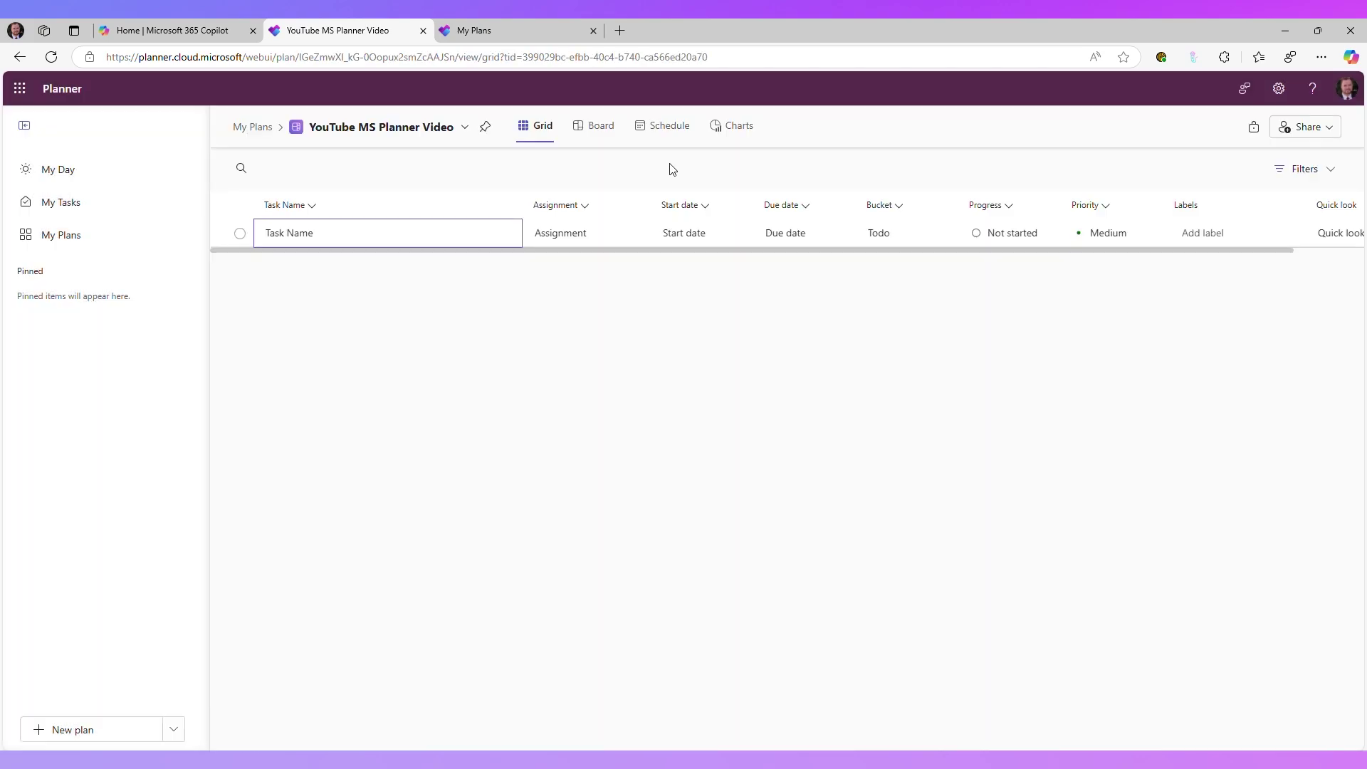
- Show the plan as a board and name buckets Not Started and In Progress
click(604, 134)
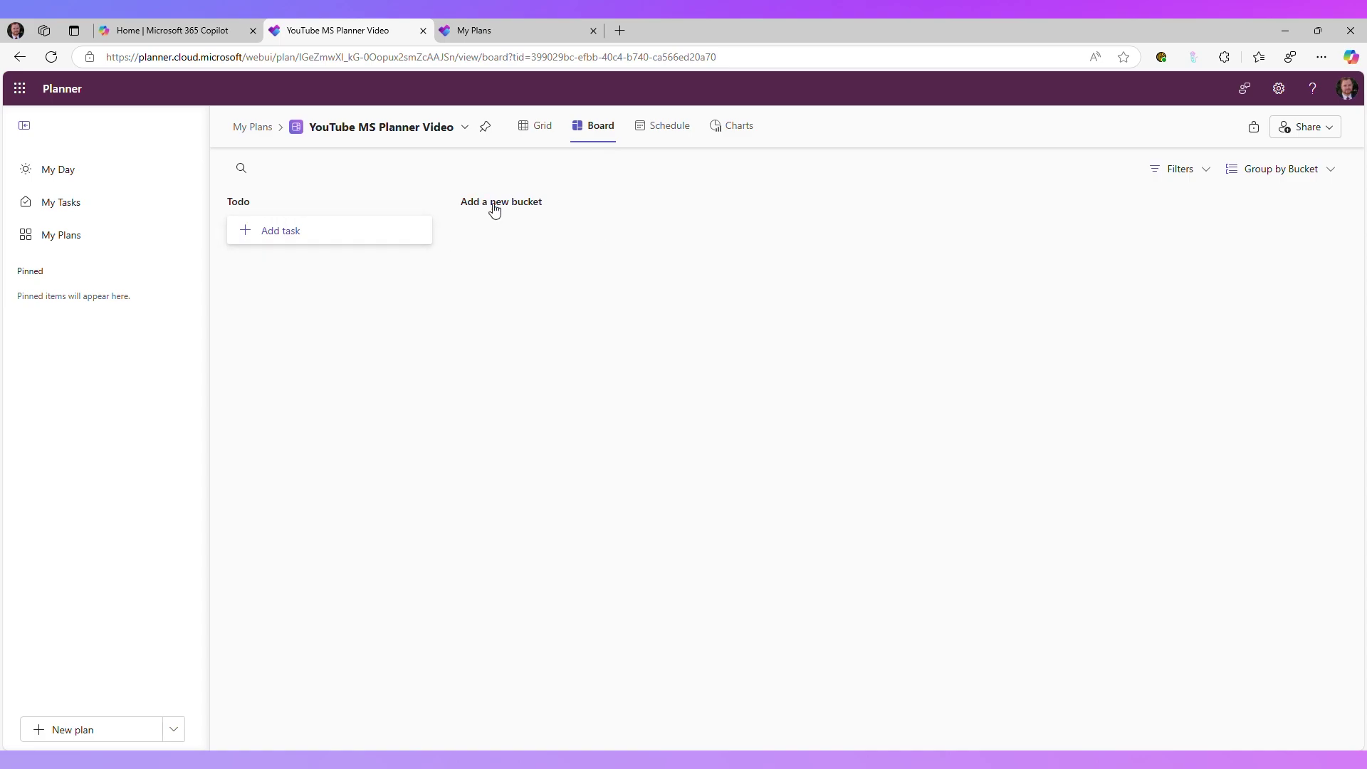
click(243, 203)
text(Not Starte)
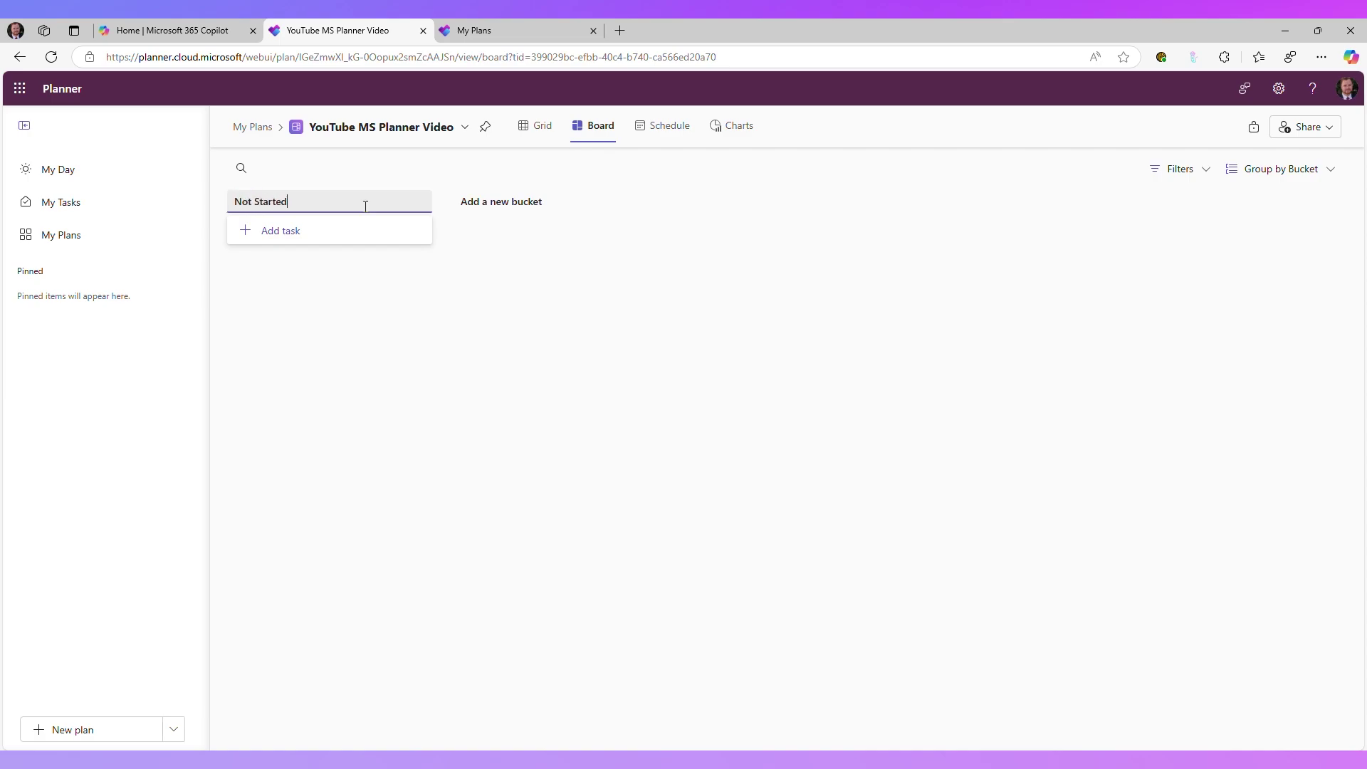
key(Return)
click(534, 203)
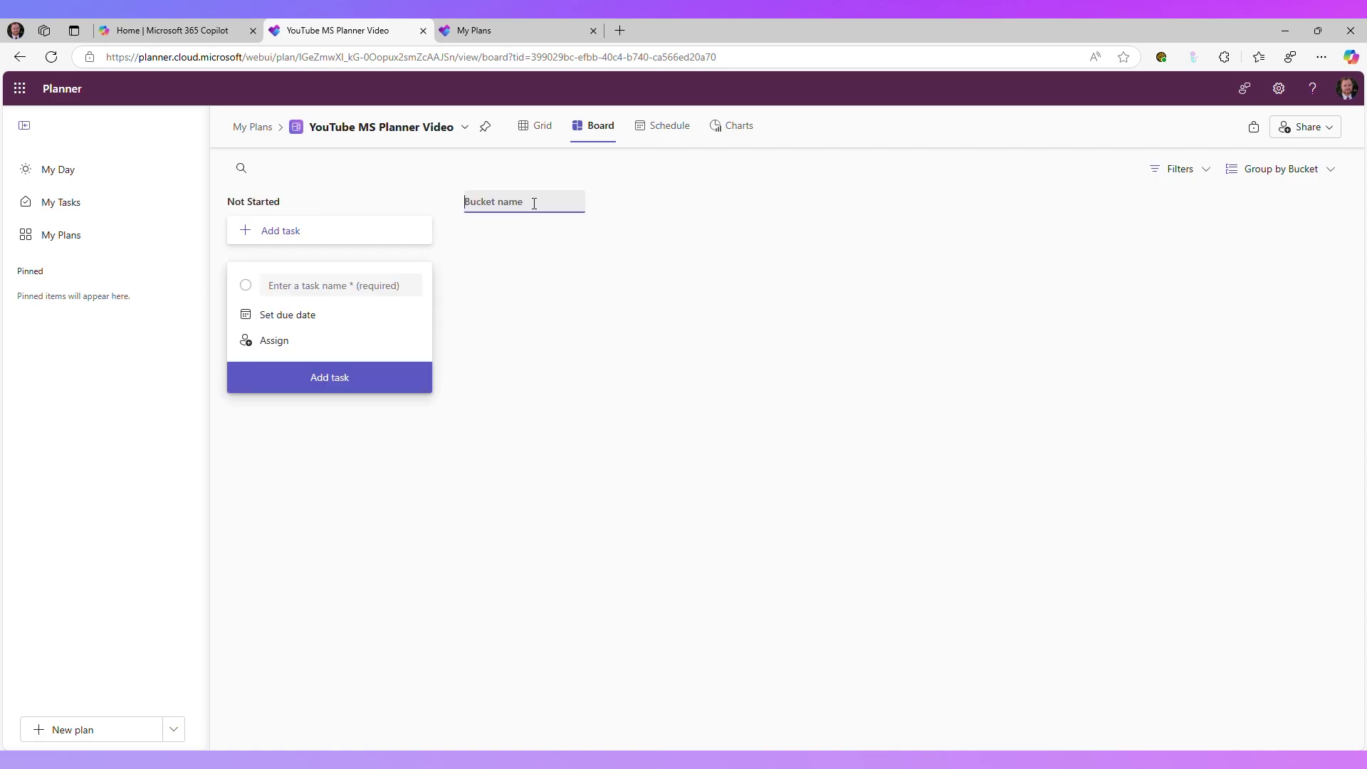
text(In Progress)
key(Return)
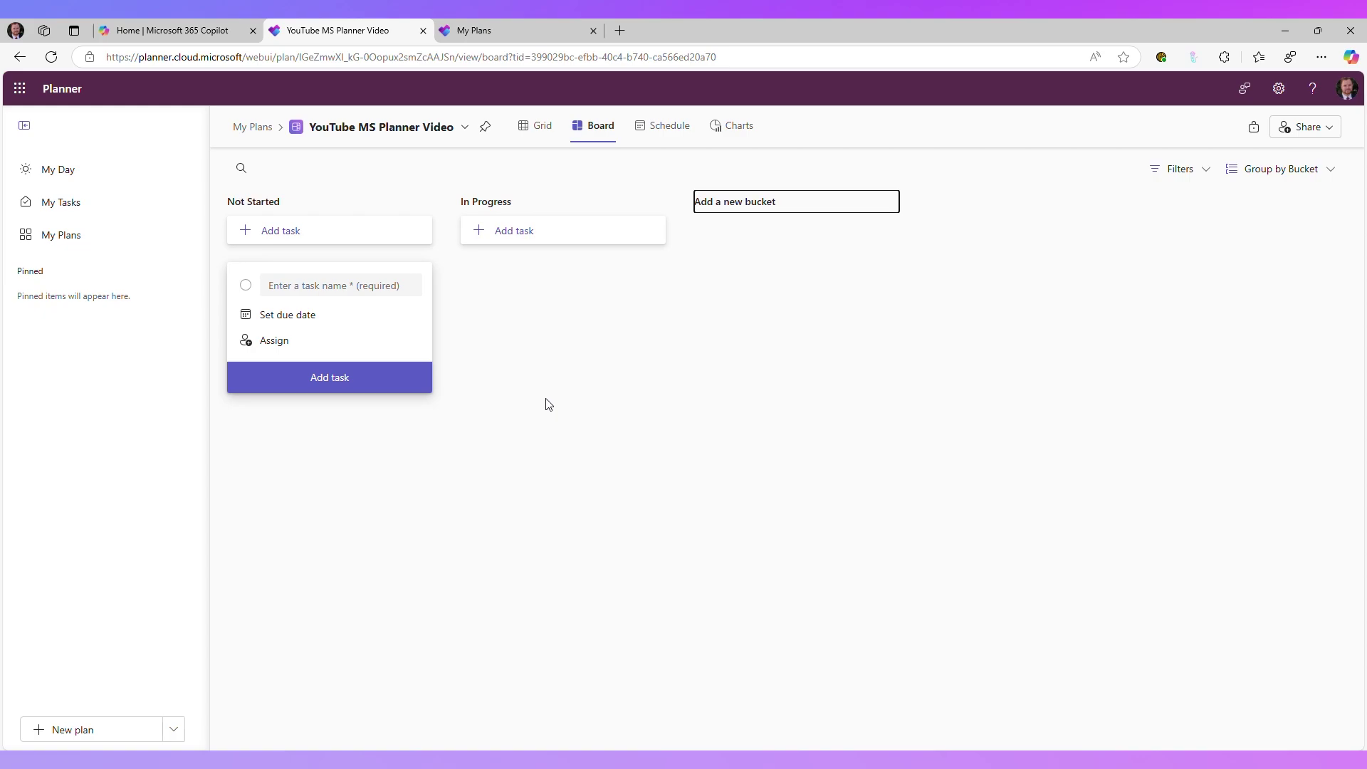
click(548, 450)
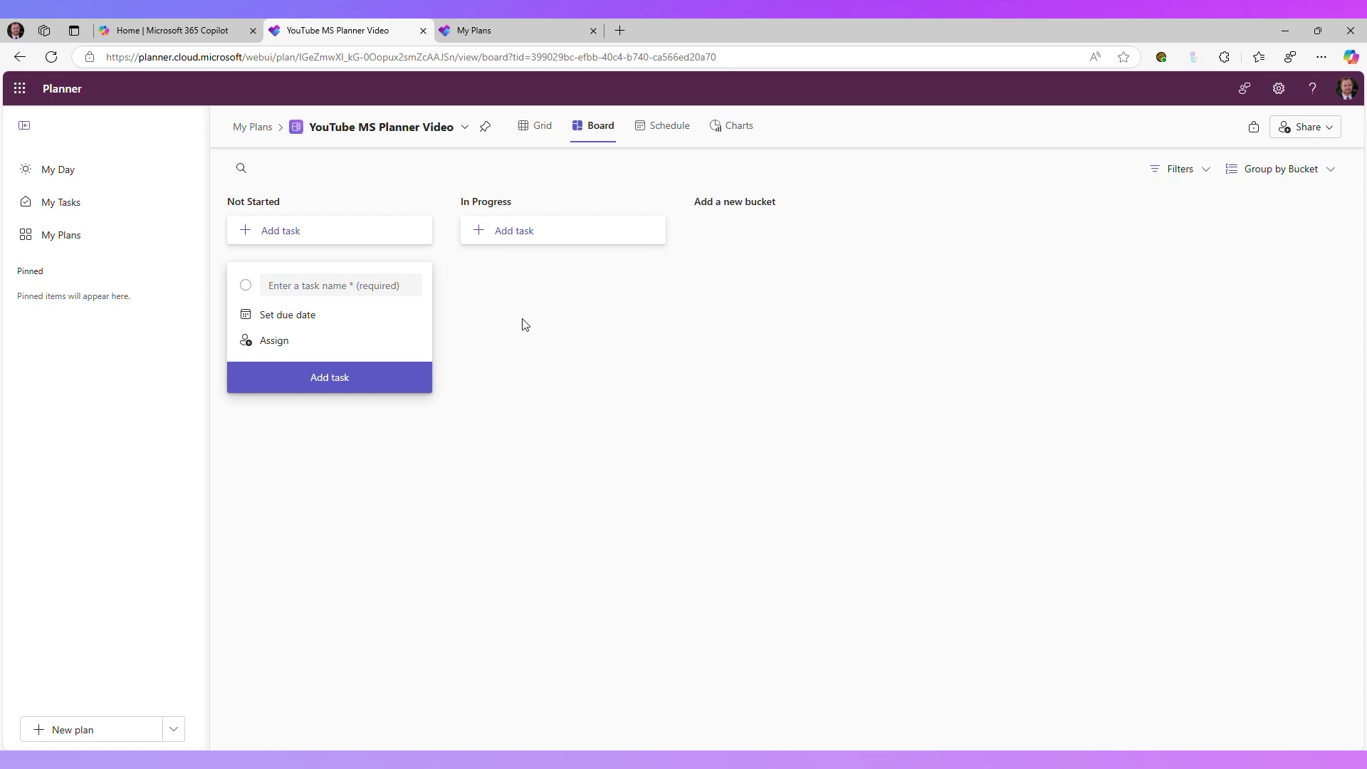
- Rename the buckets to Production and Post Production, and add a Thumbnail bucket
click(259, 203)
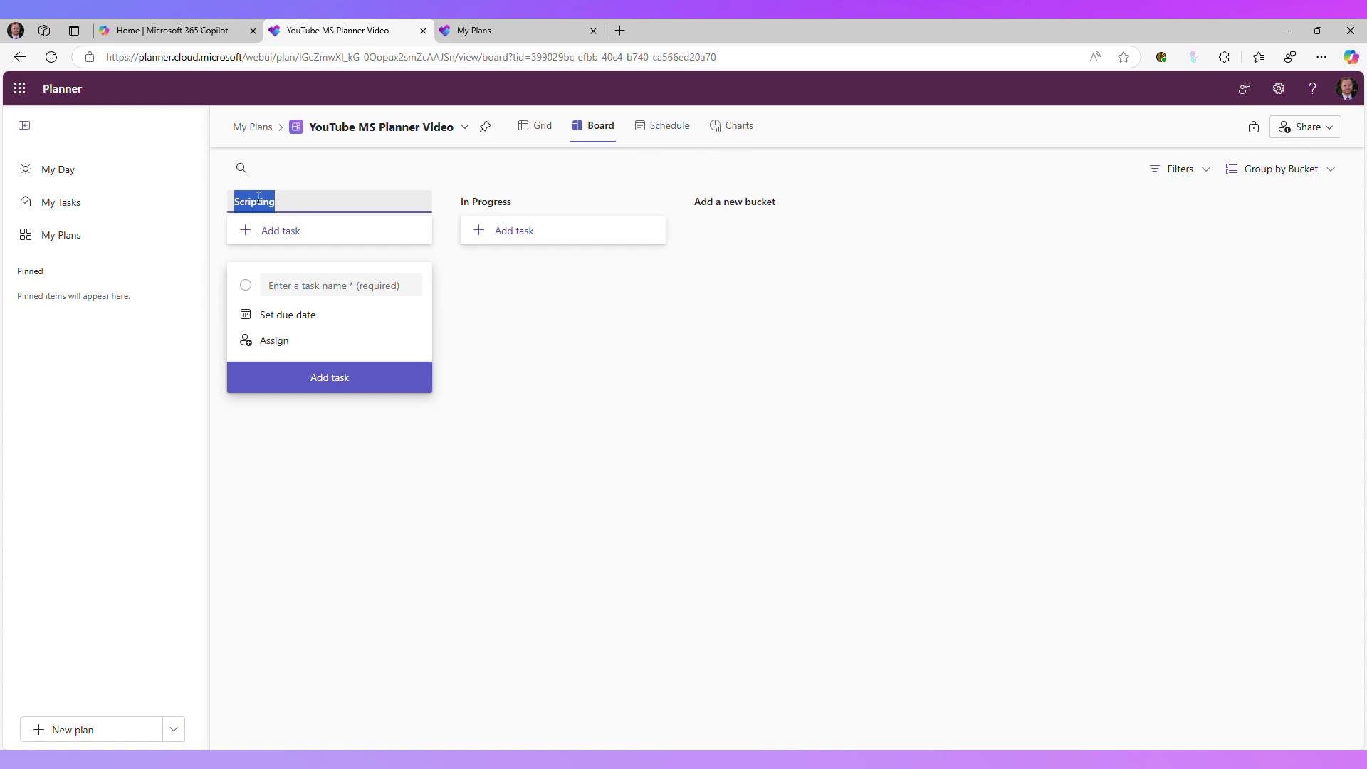
text(Production)
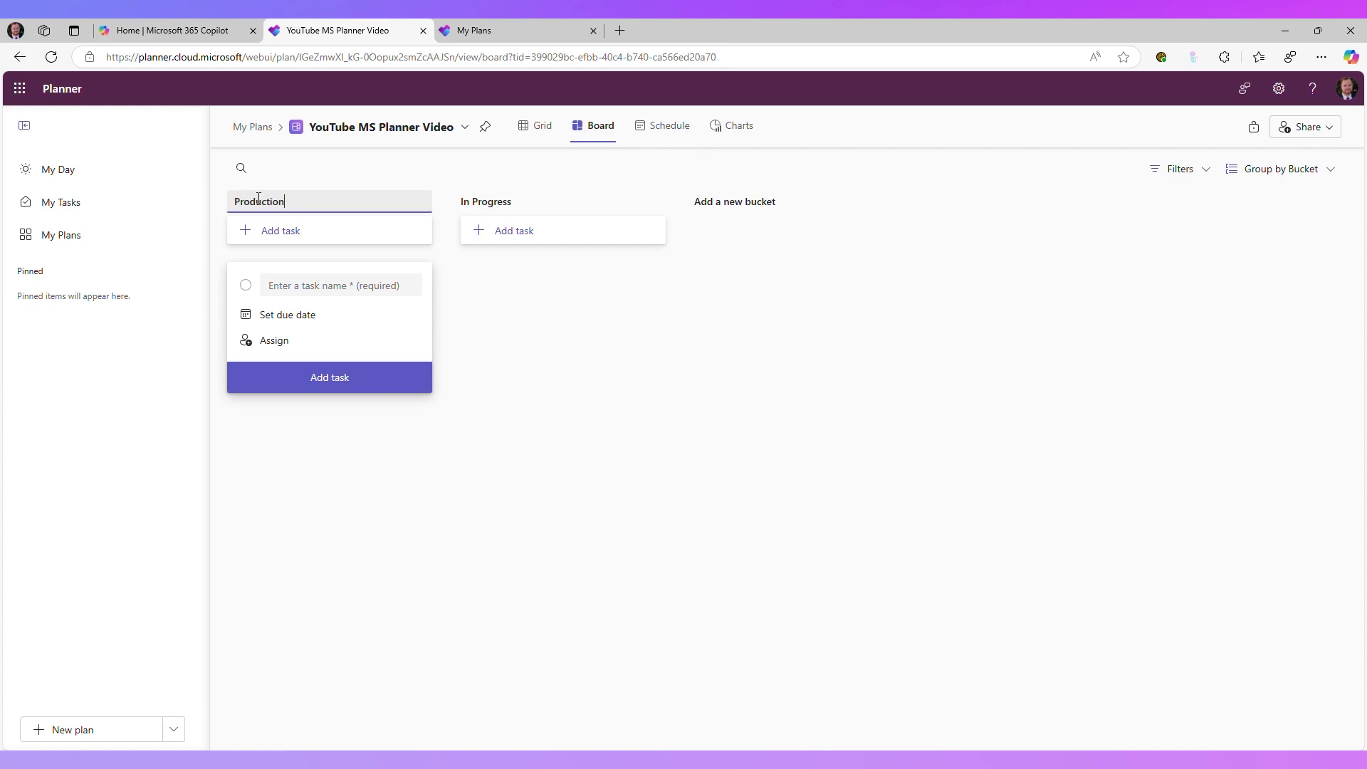
click(524, 202)
key(ctrl+a)
text(Po)
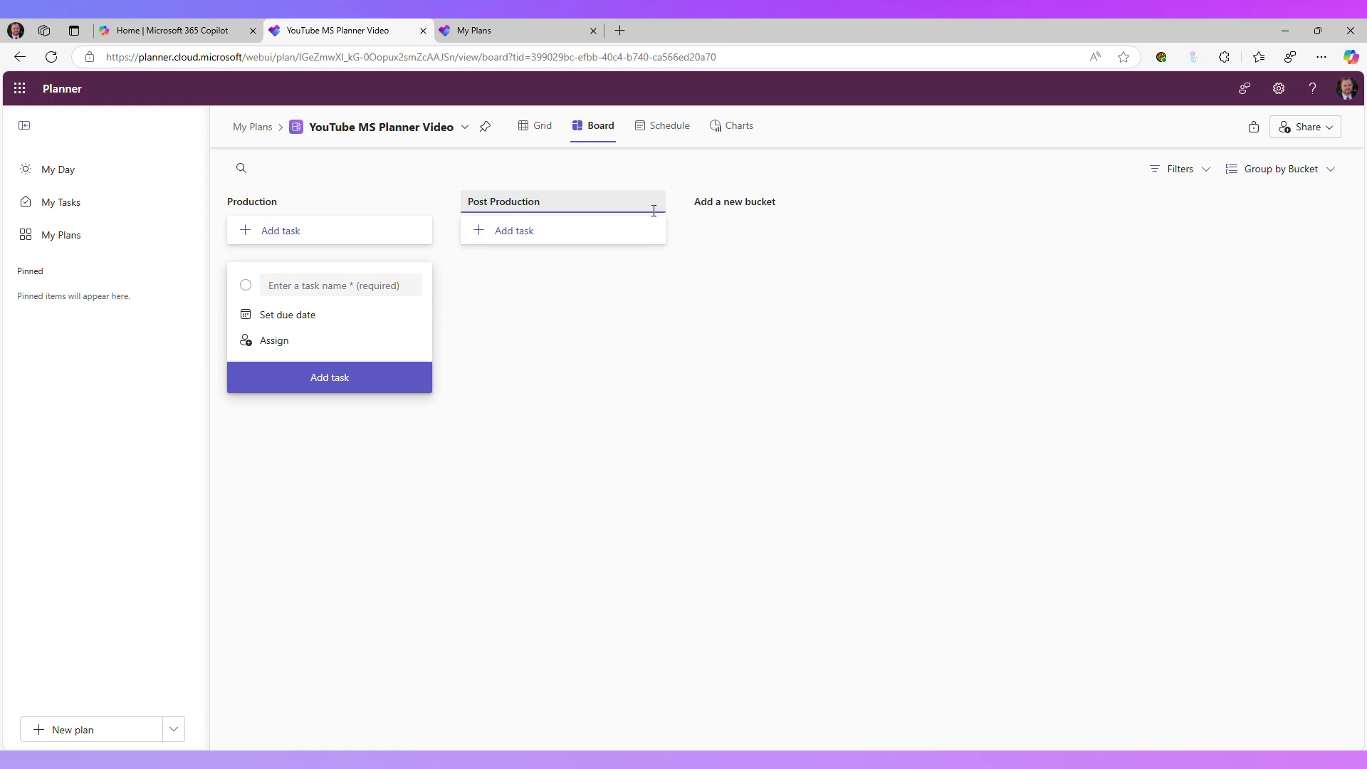
click(762, 206)
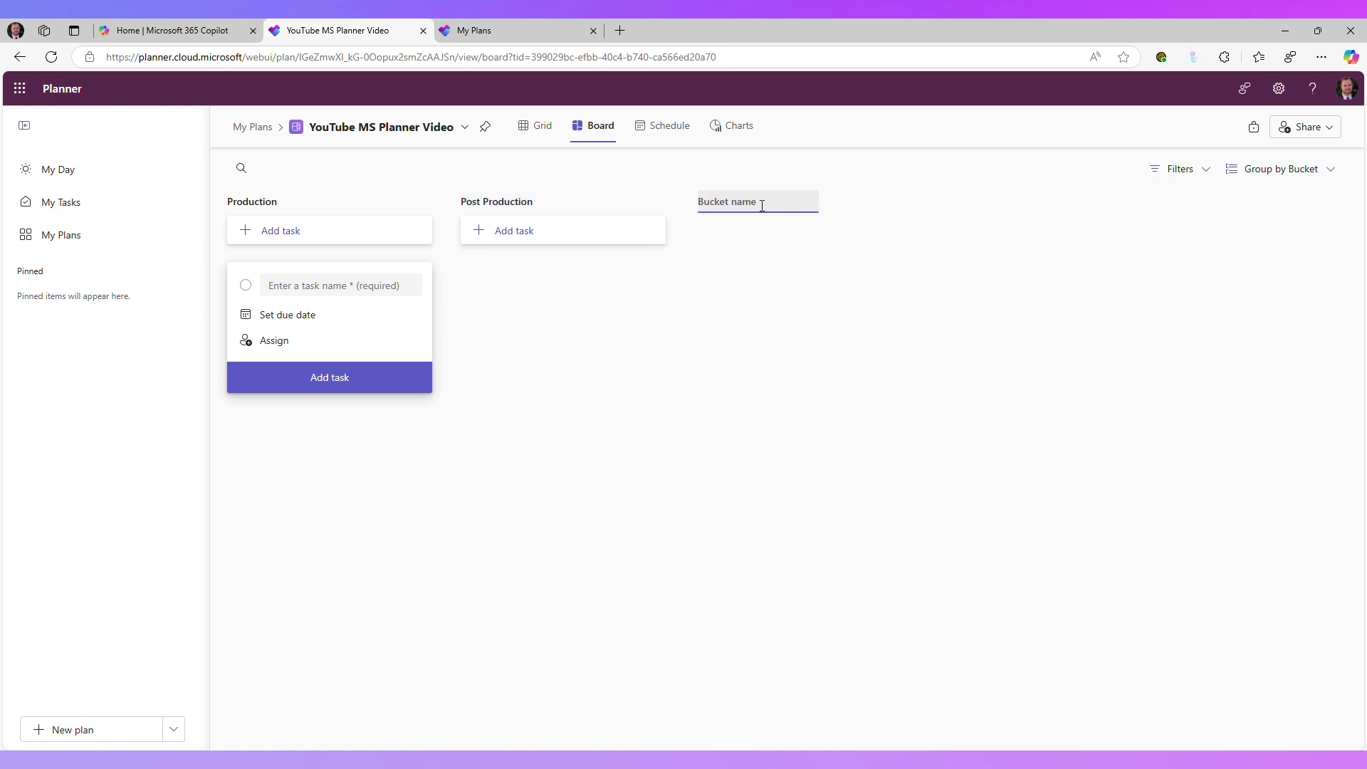
text(Thumbnail)
key(Return)
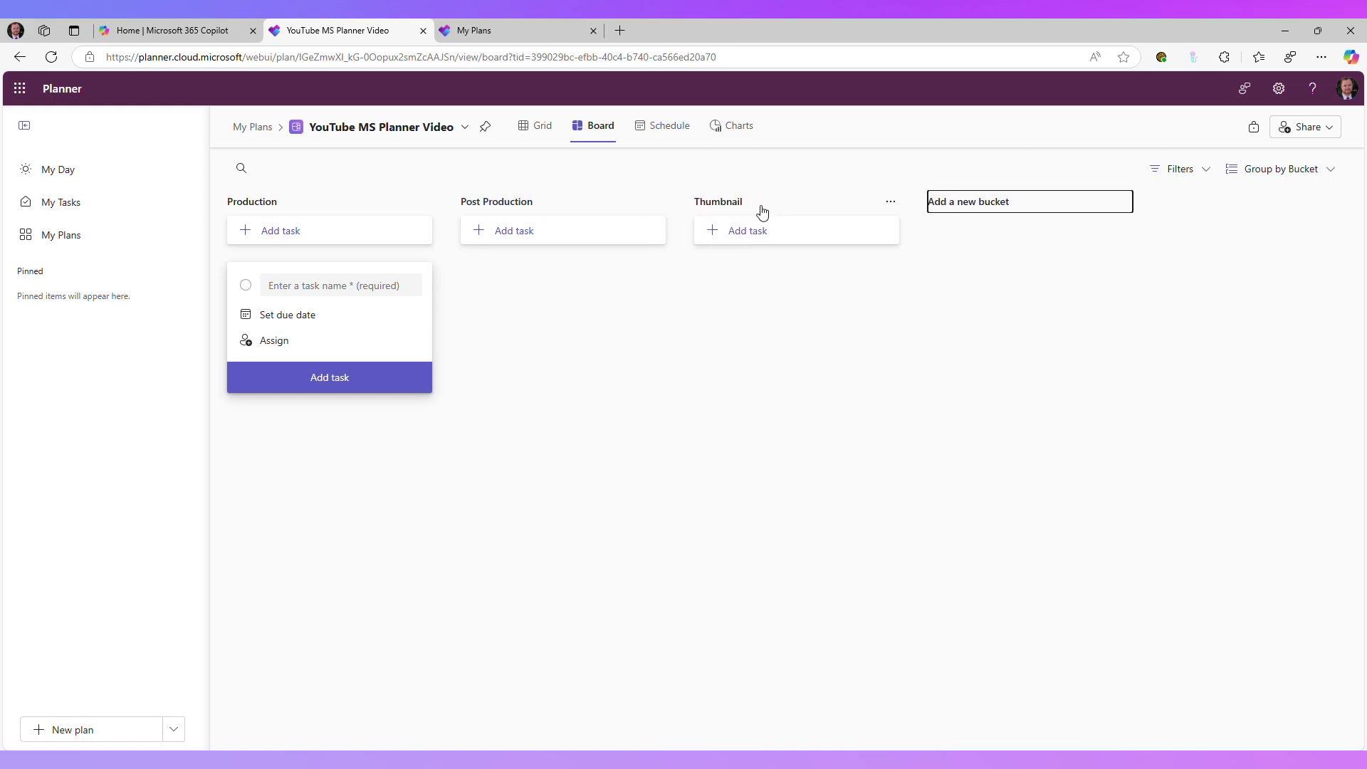
click(533, 537)
- Add a 'Record the video' task to the Production bucket
click(293, 229)
click(293, 229)
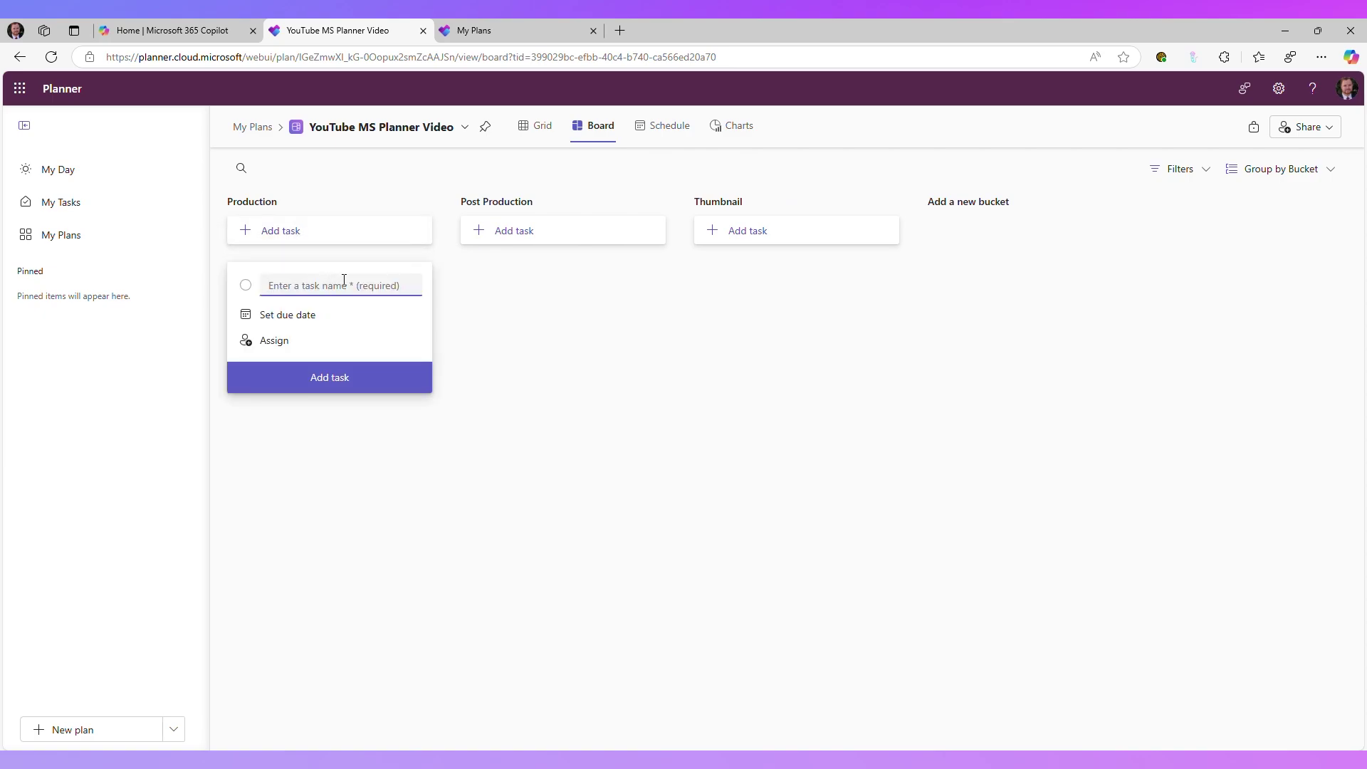
text(Record the video)
key(Return)
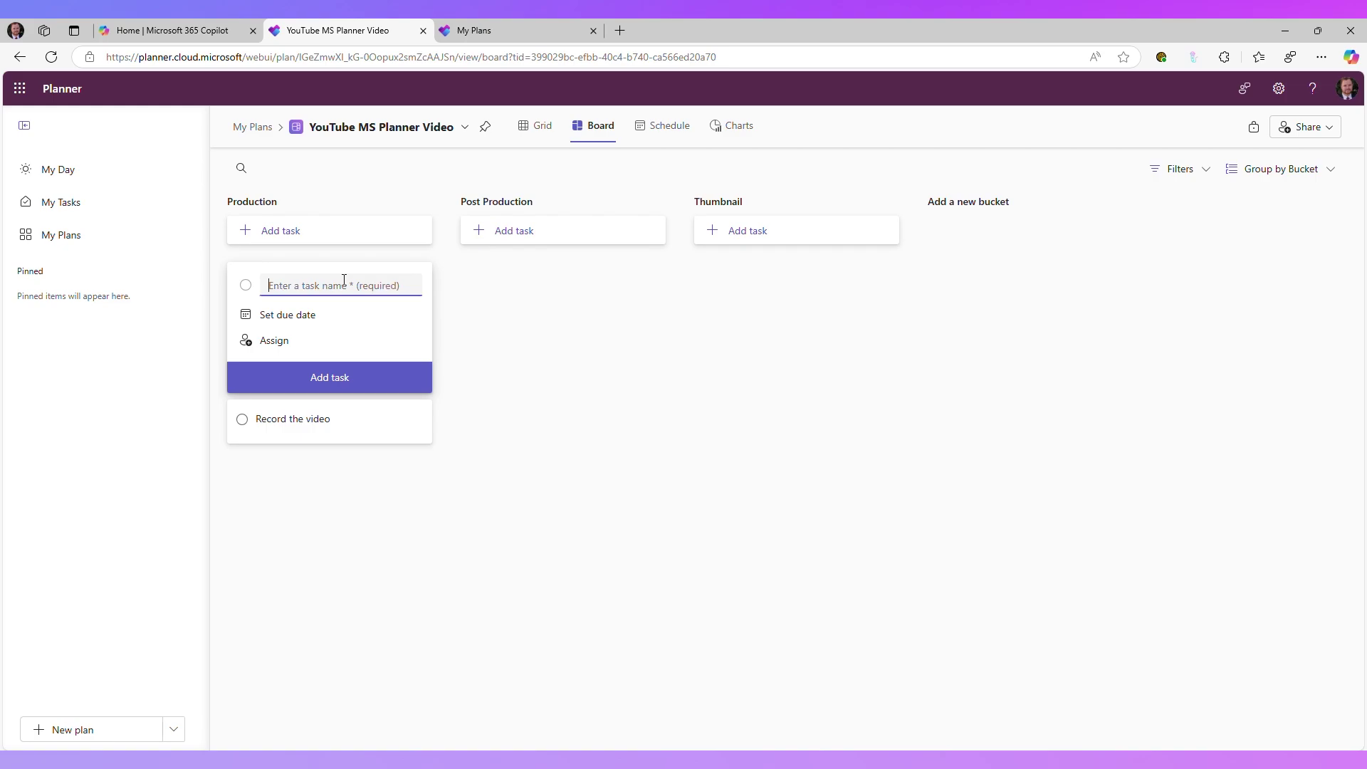
click(351, 421)
- Assign the Record the video task to the suggested team member
click(391, 302)
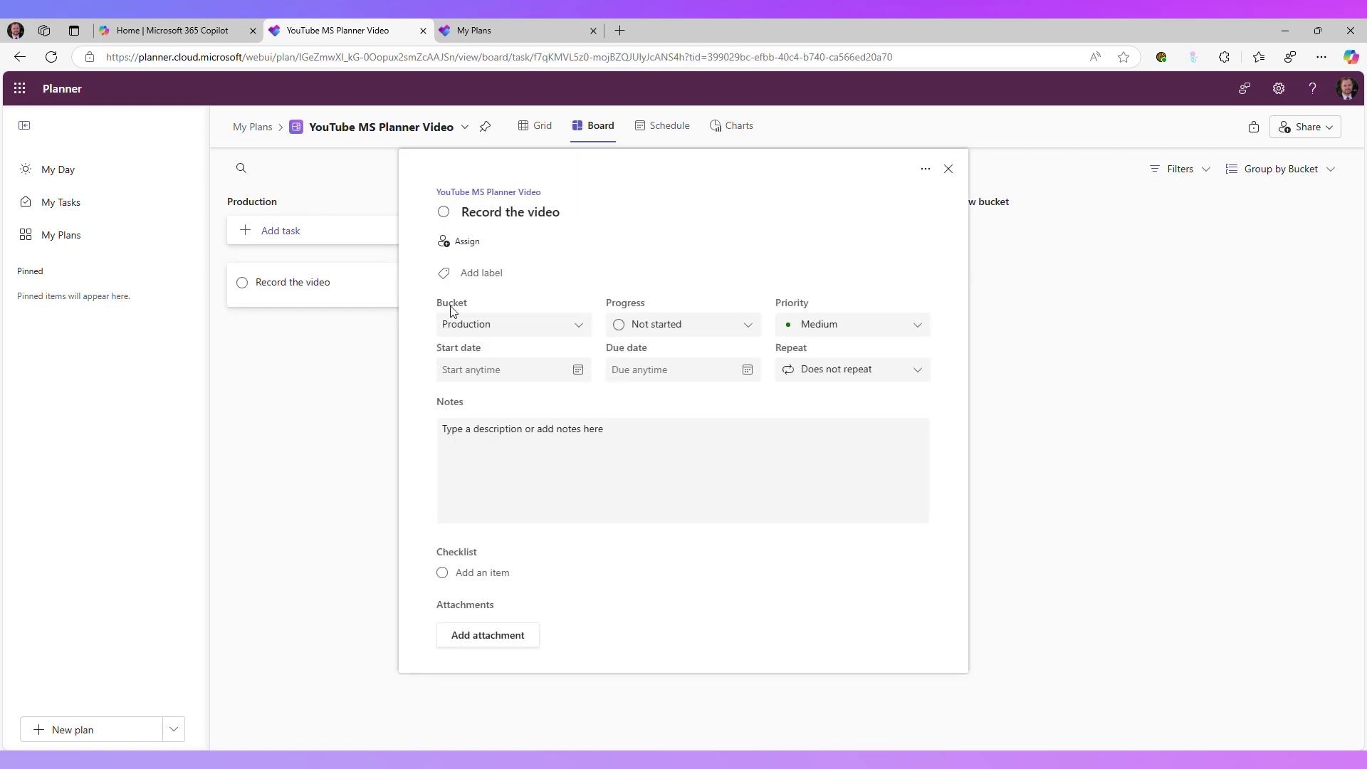
click(462, 242)
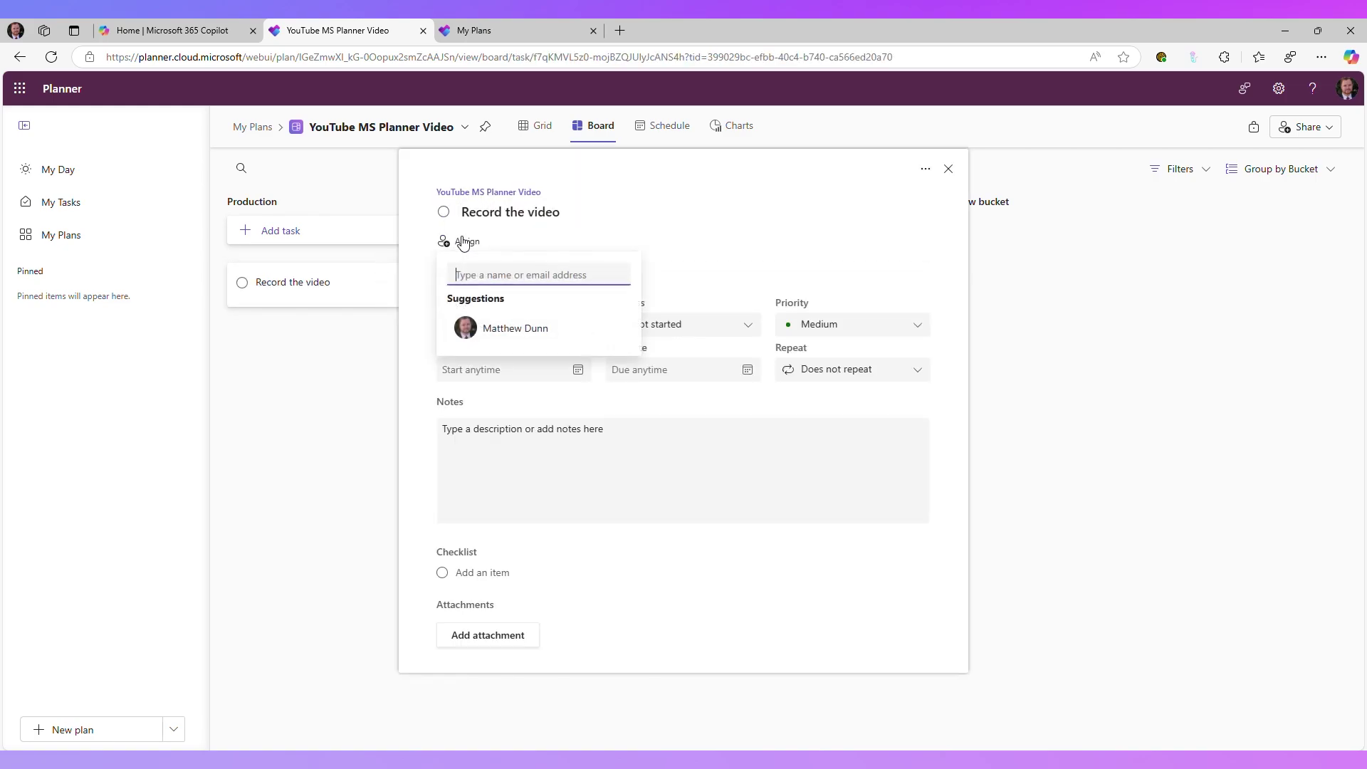
click(504, 331)
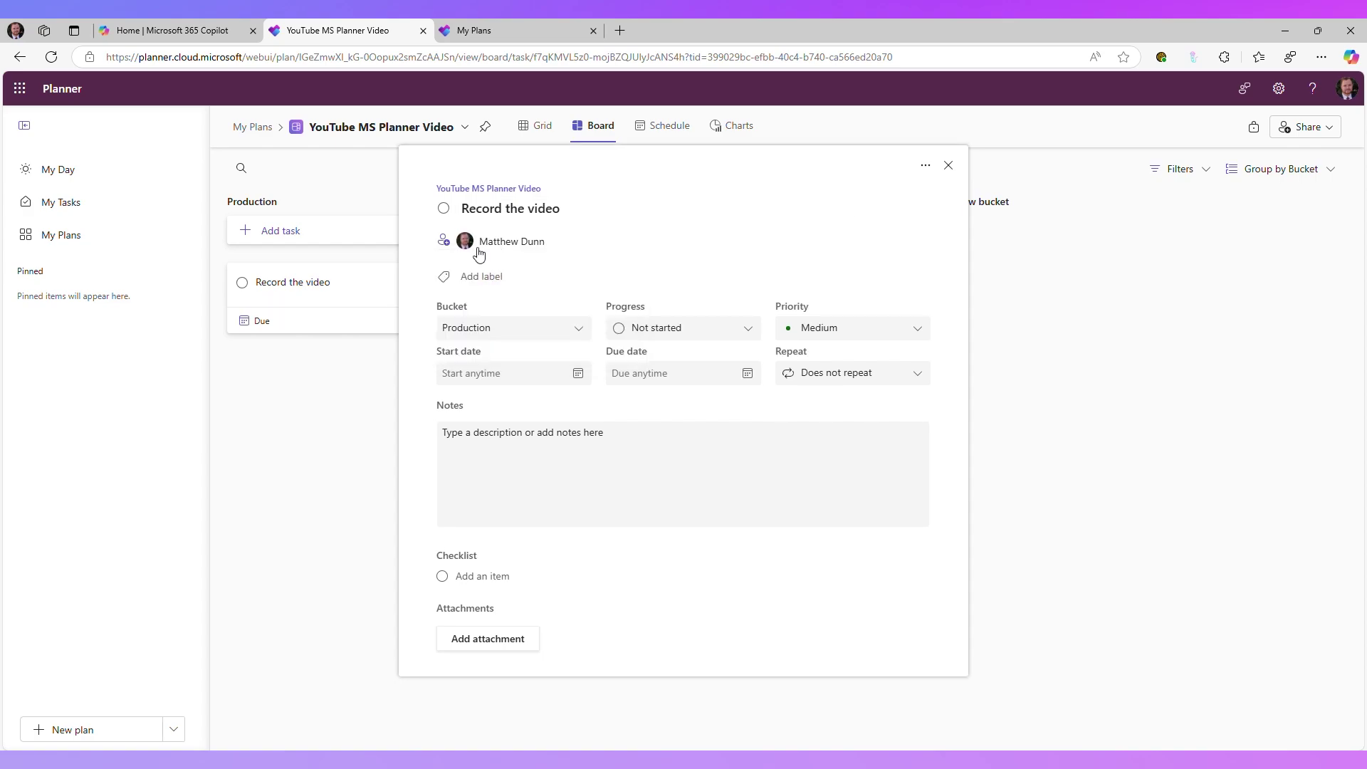
click(446, 243)
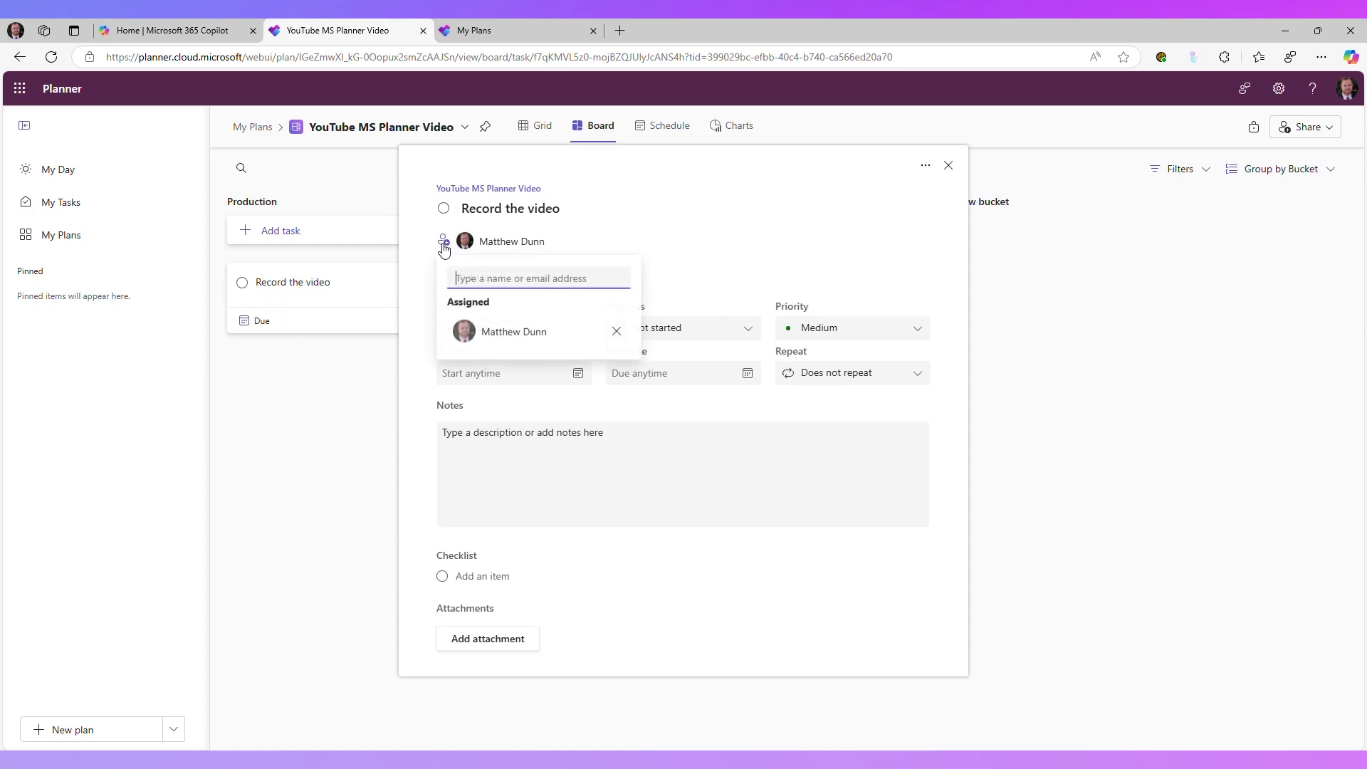
click(746, 219)
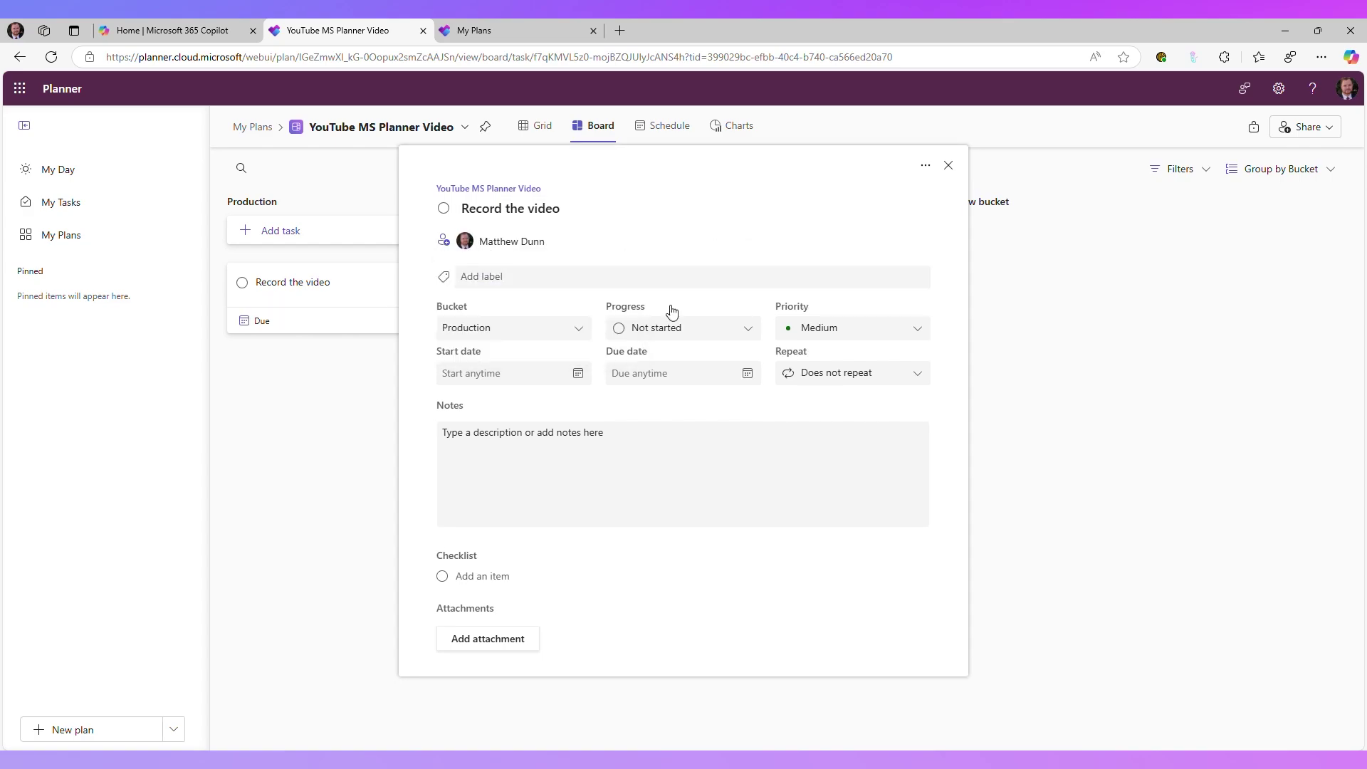
- Rename the Pink label to 'High Priority Action' and apply it to the task
click(509, 284)
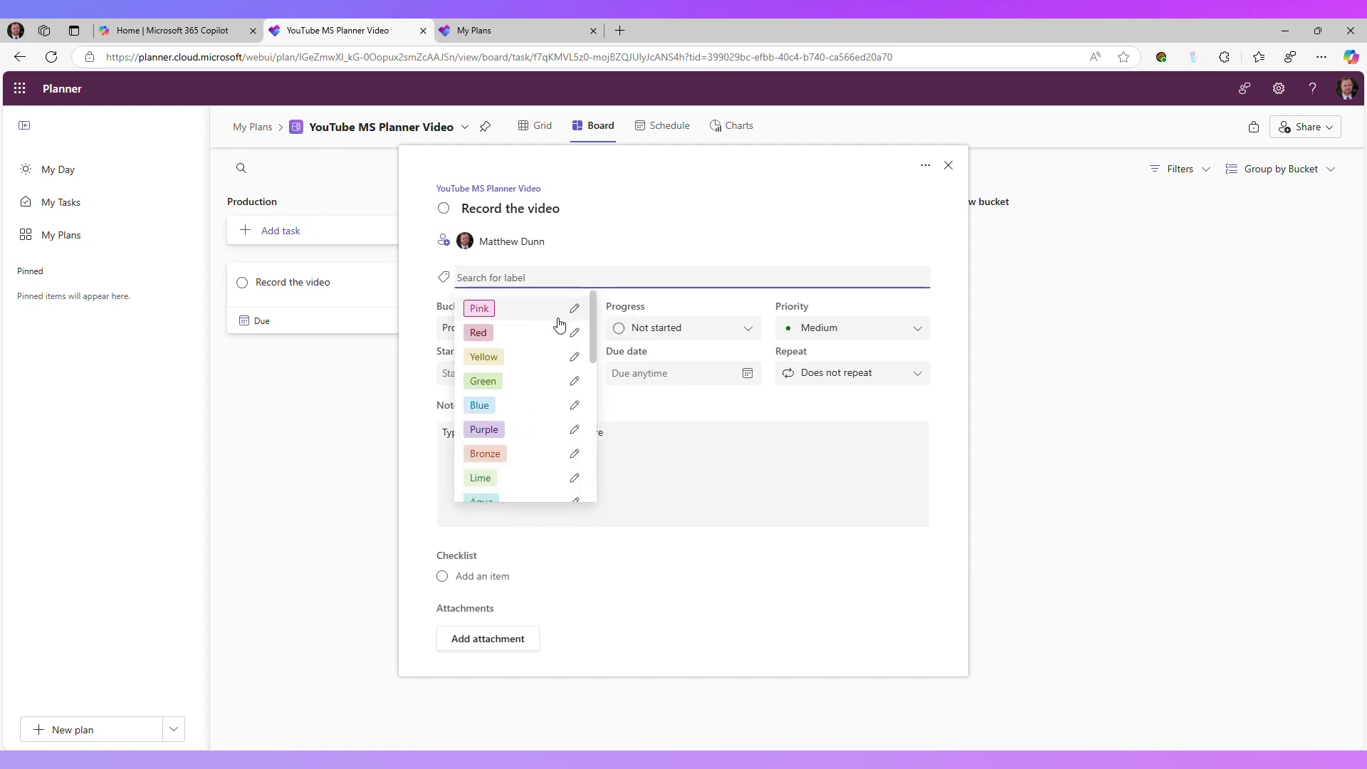
scroll(547, 445, down, 5)
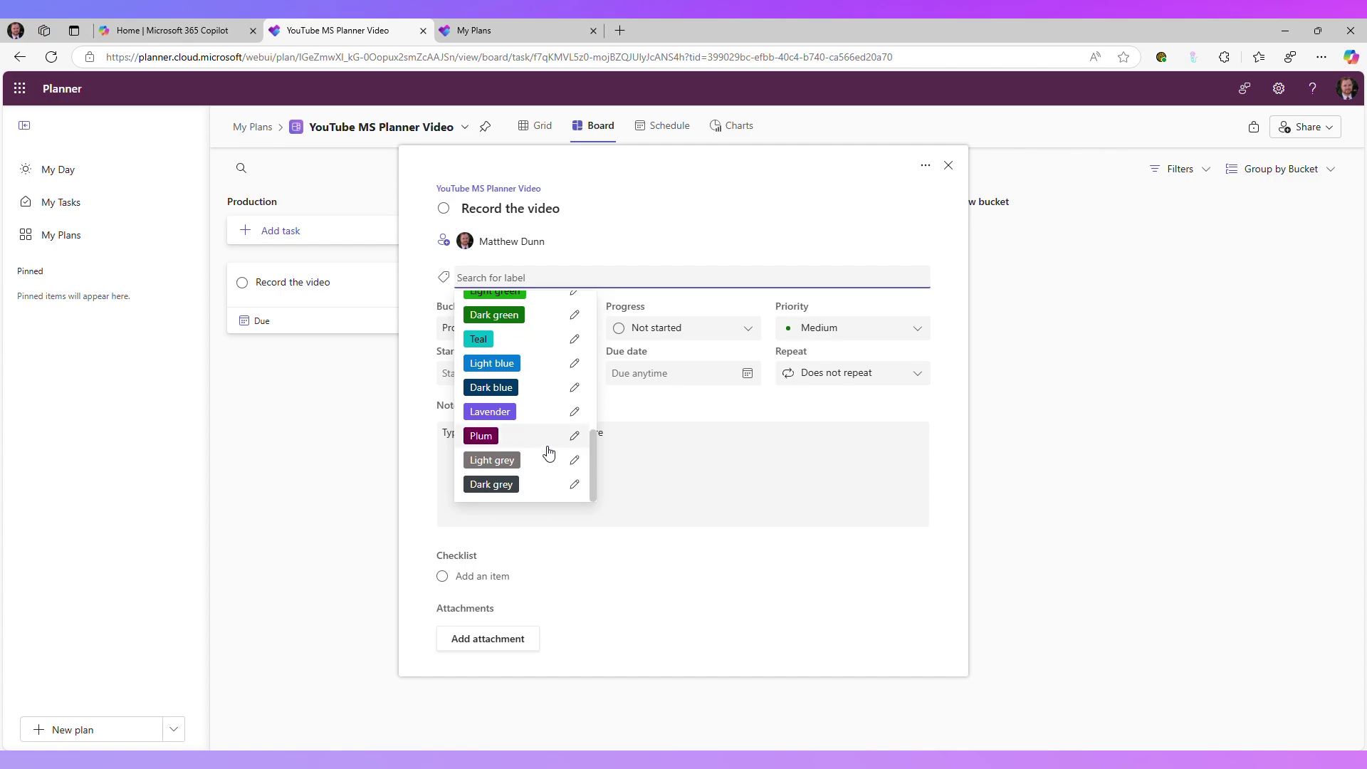
scroll(549, 452, up, 5)
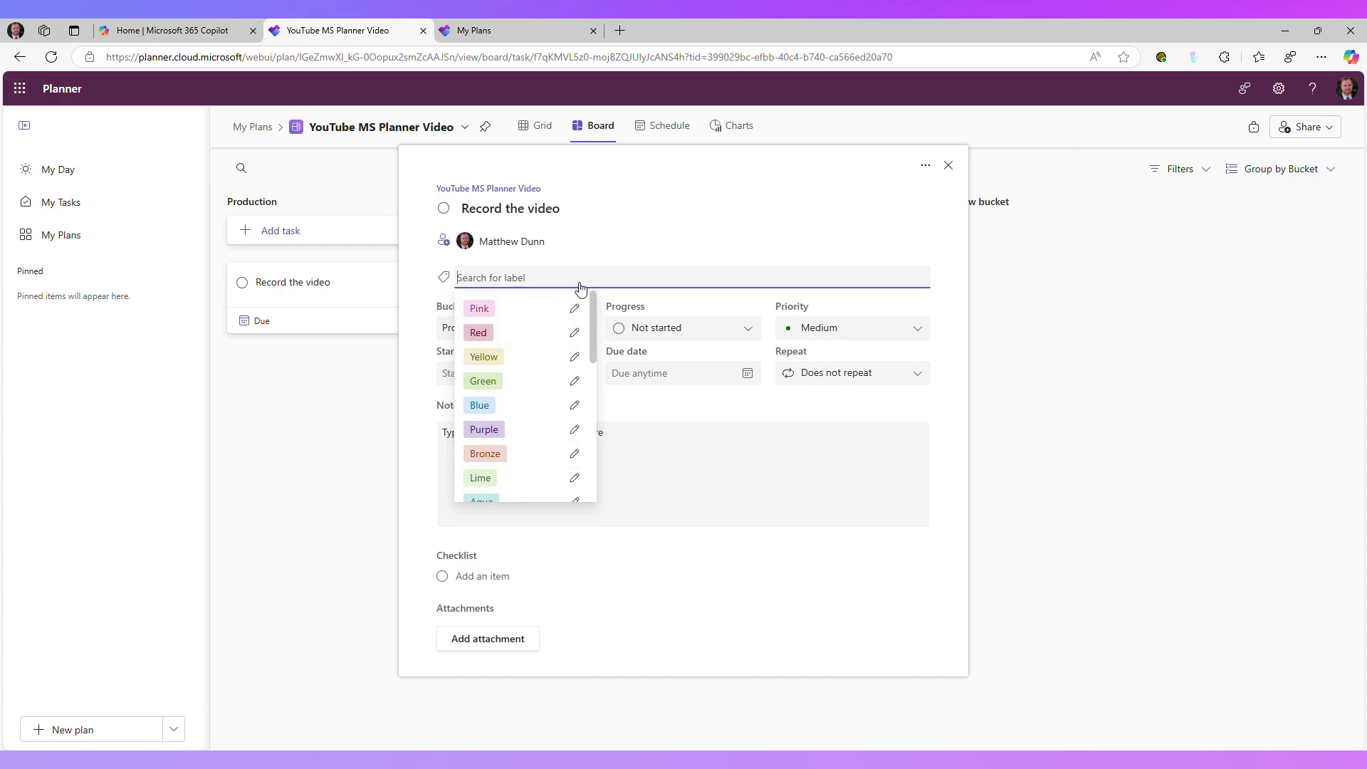
click(583, 312)
double_click(634, 334)
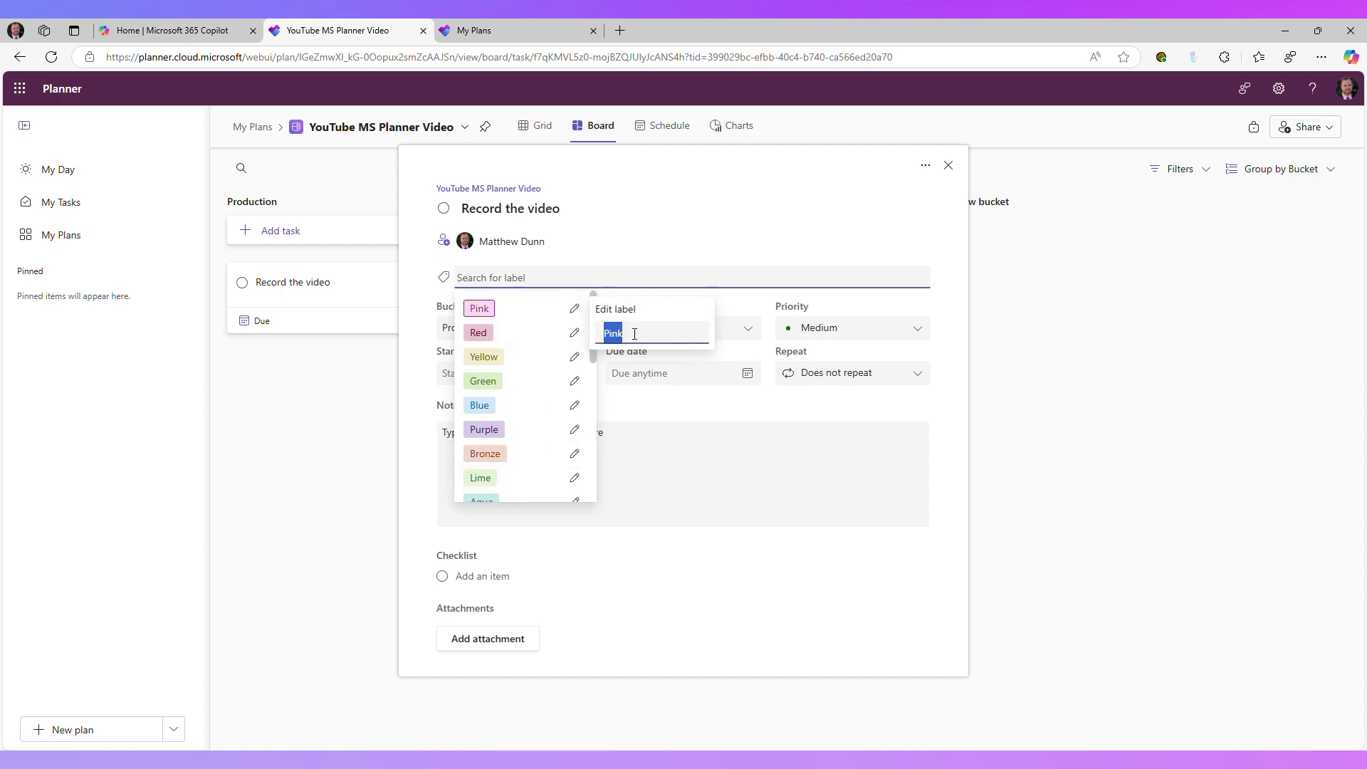
text(High Priority Action)
key(Return)
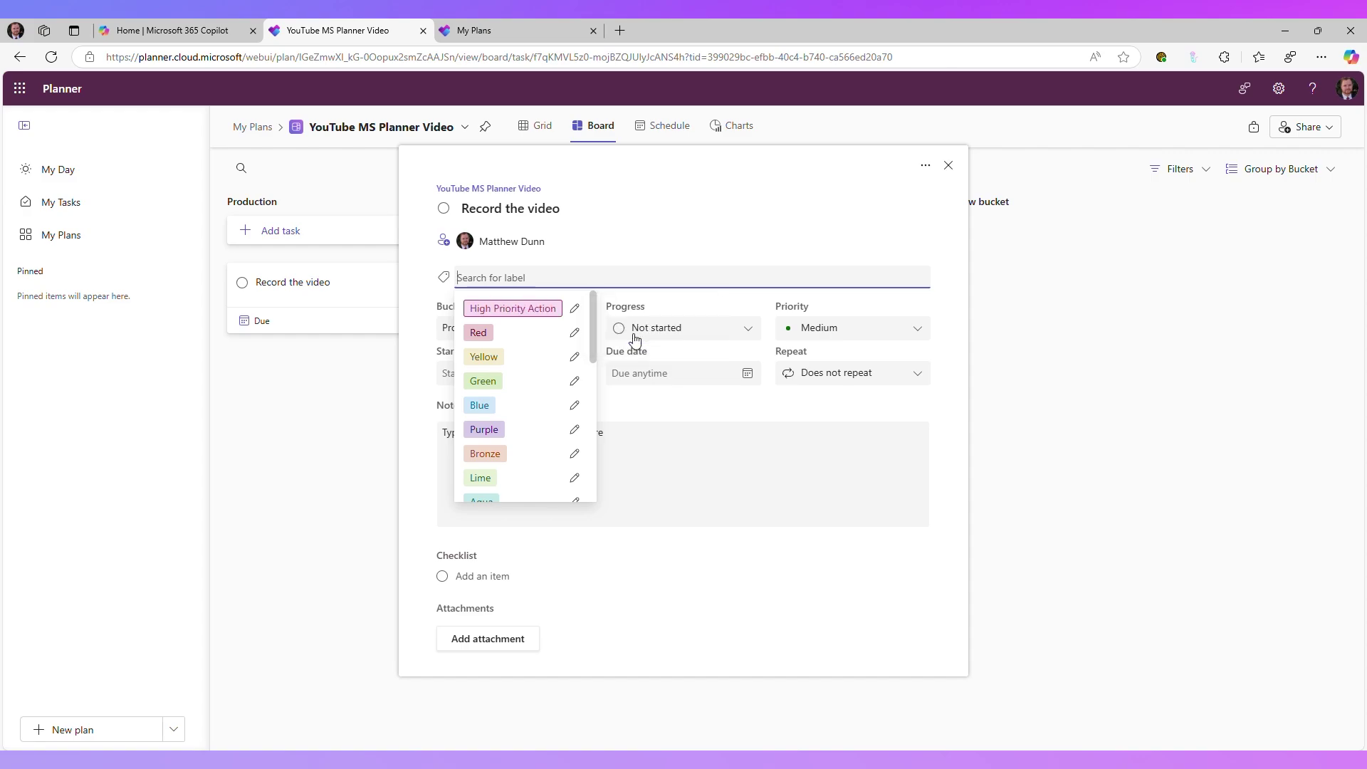
click(516, 308)
click(633, 208)
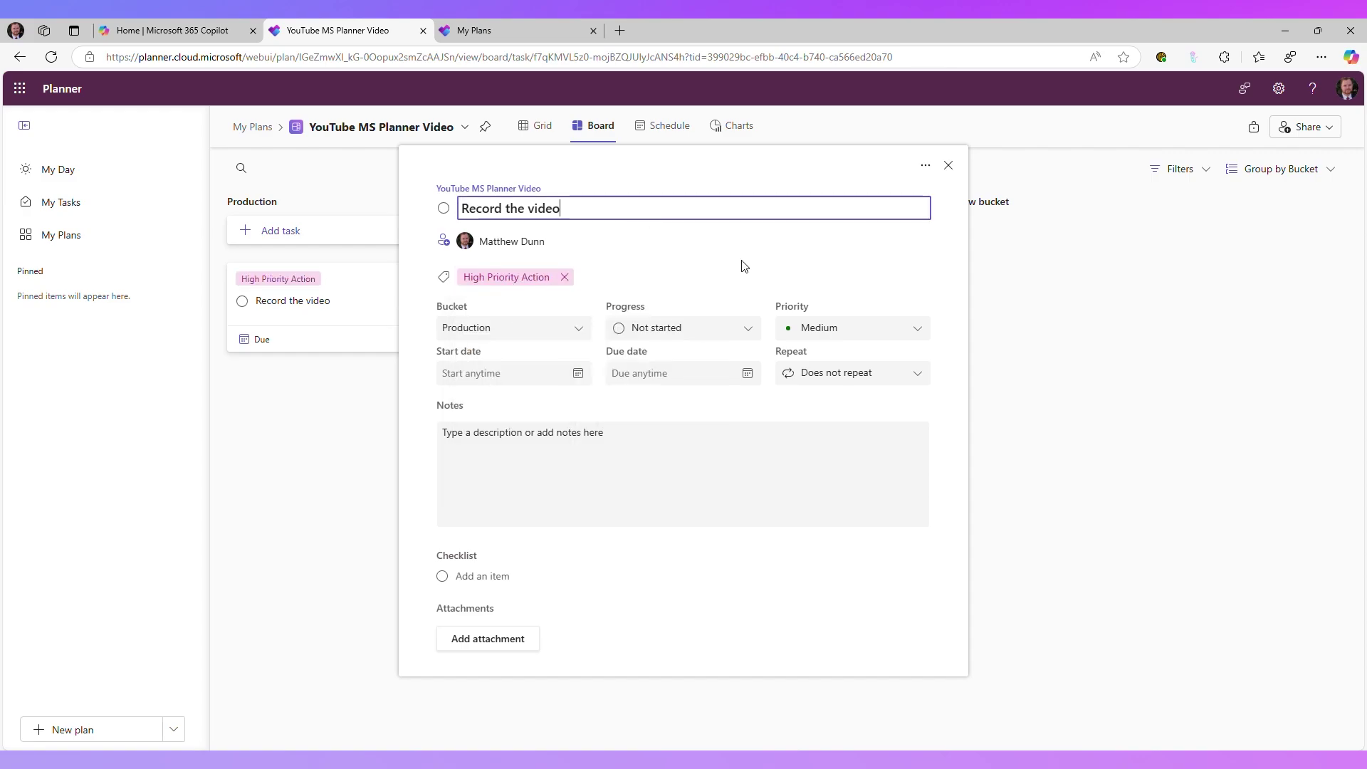
- Set the task priority to Urgent and its progress to In progress
click(842, 334)
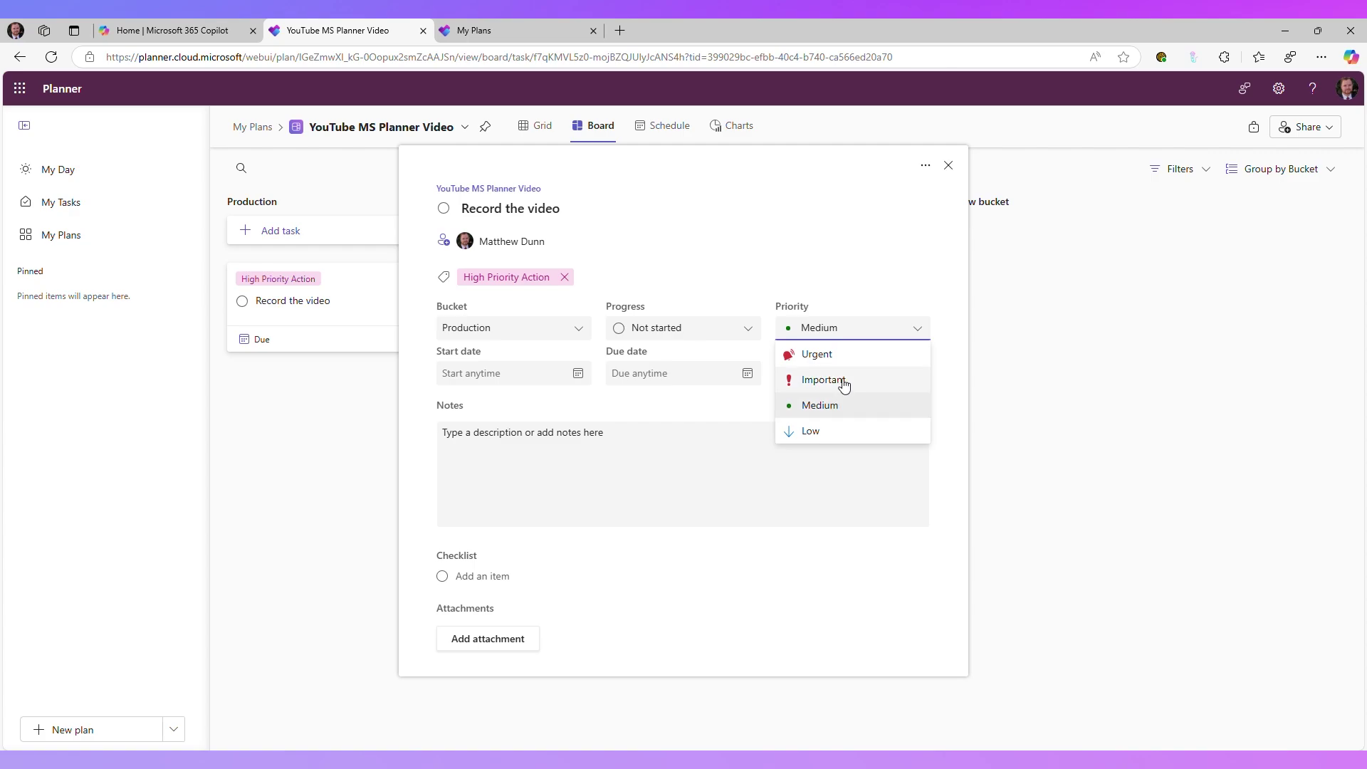
click(840, 380)
click(833, 329)
click(830, 378)
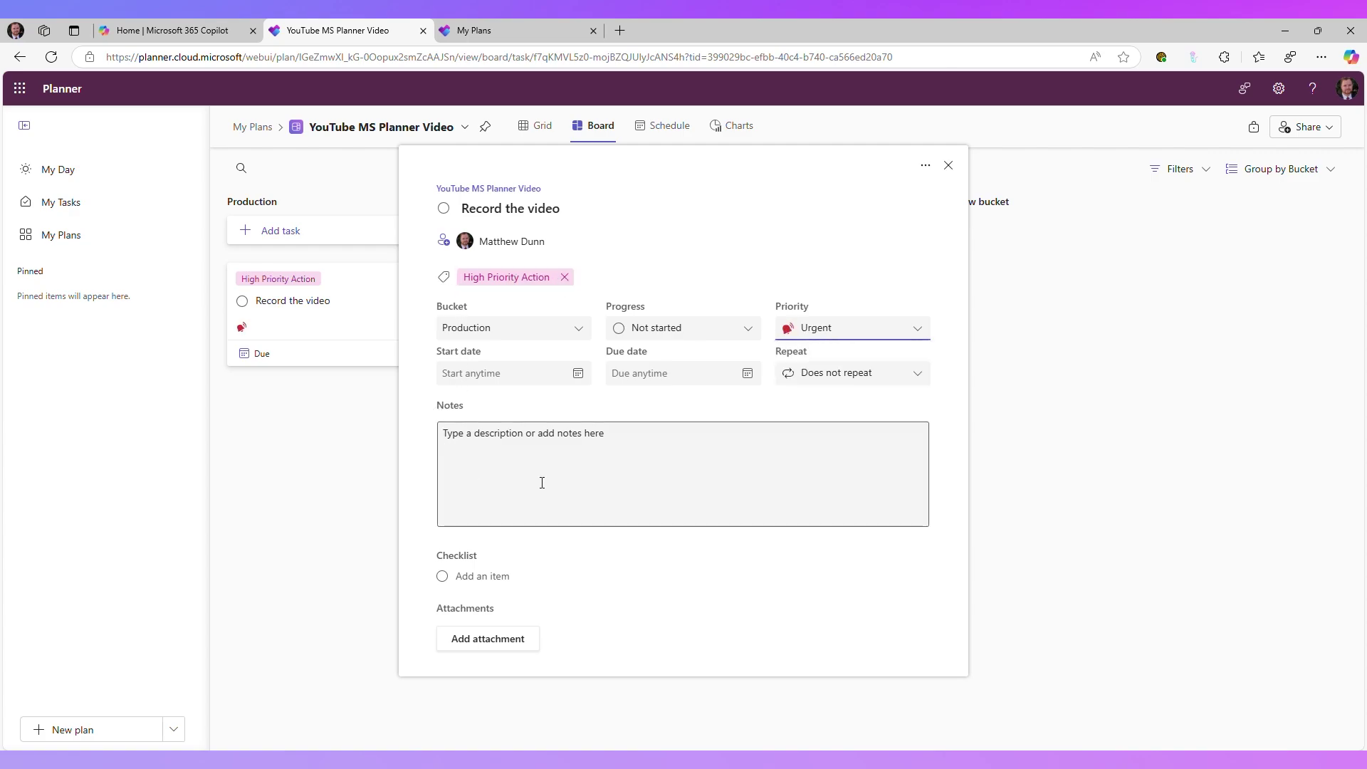
click(705, 329)
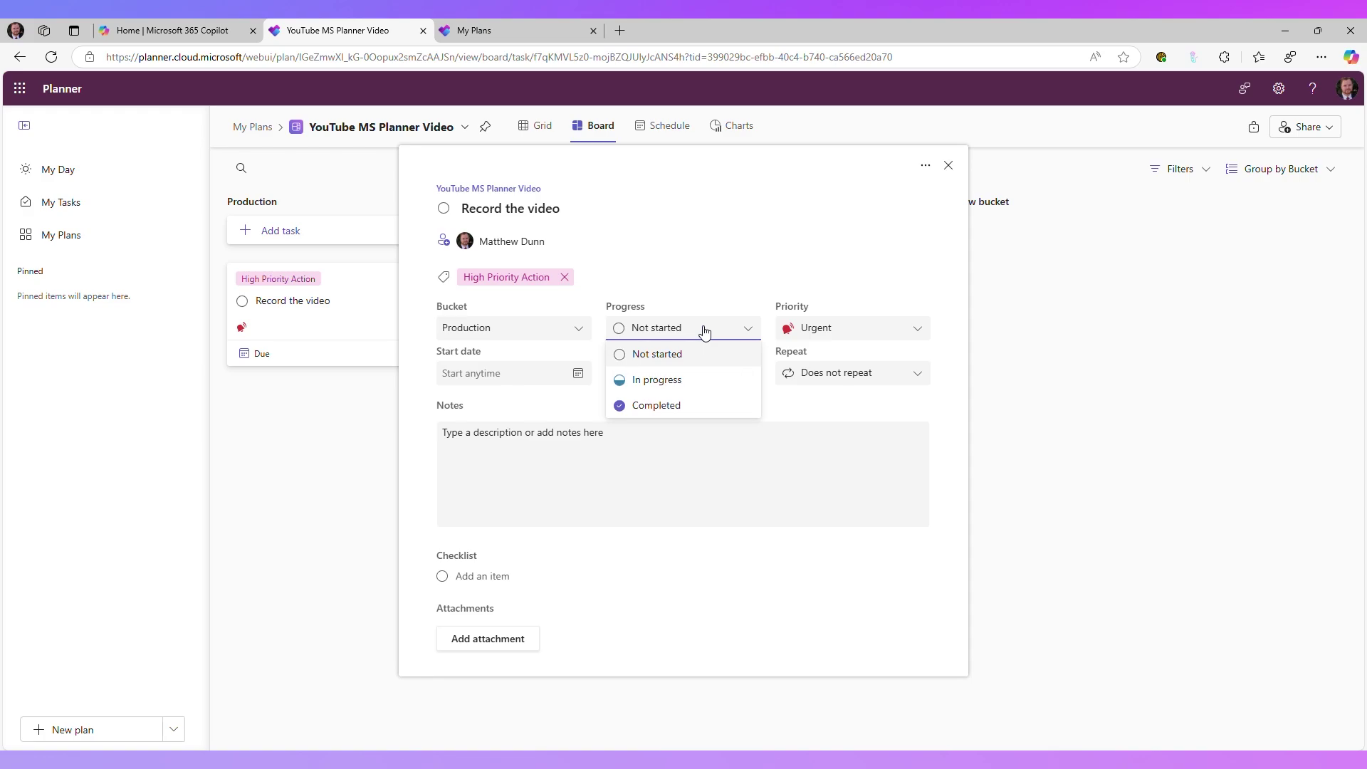
click(688, 379)
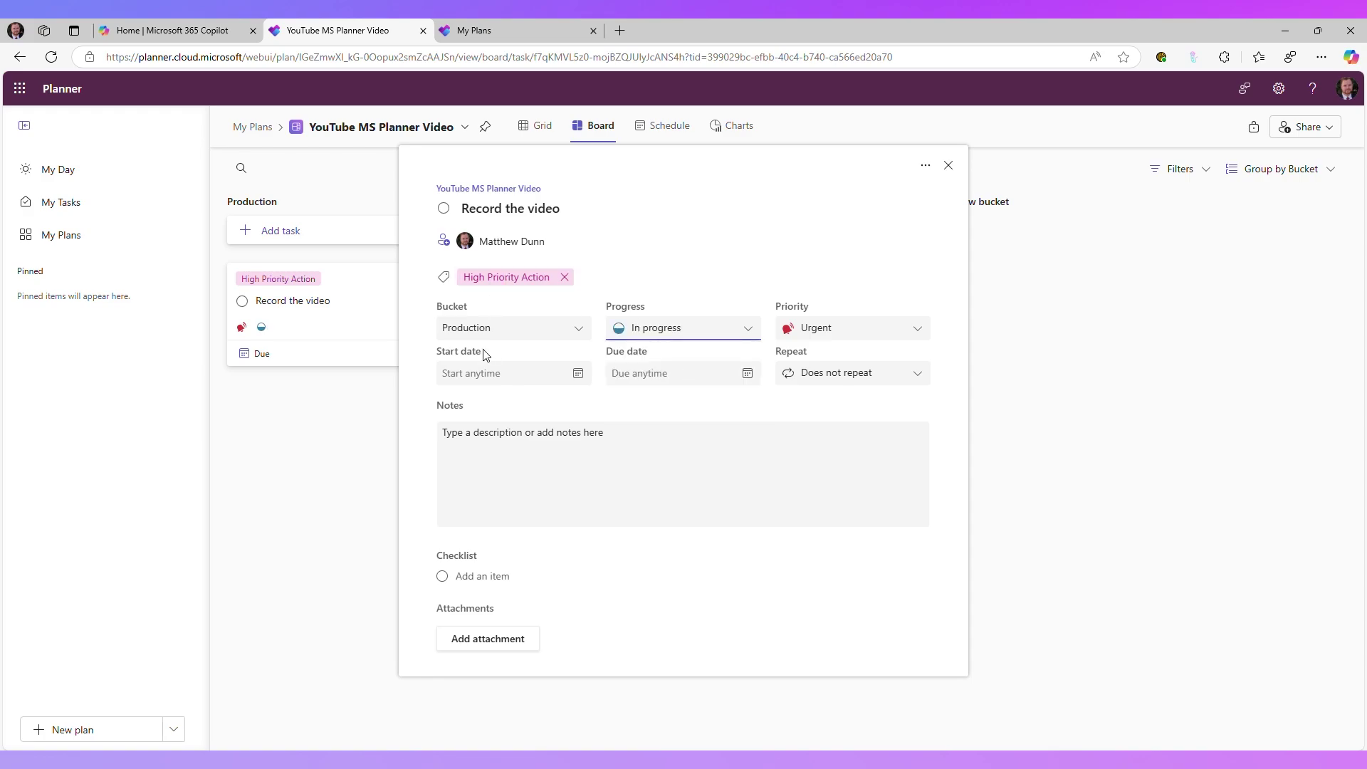
- Check the start date, due date, repeat and notes fields, leaving them unchanged
click(578, 373)
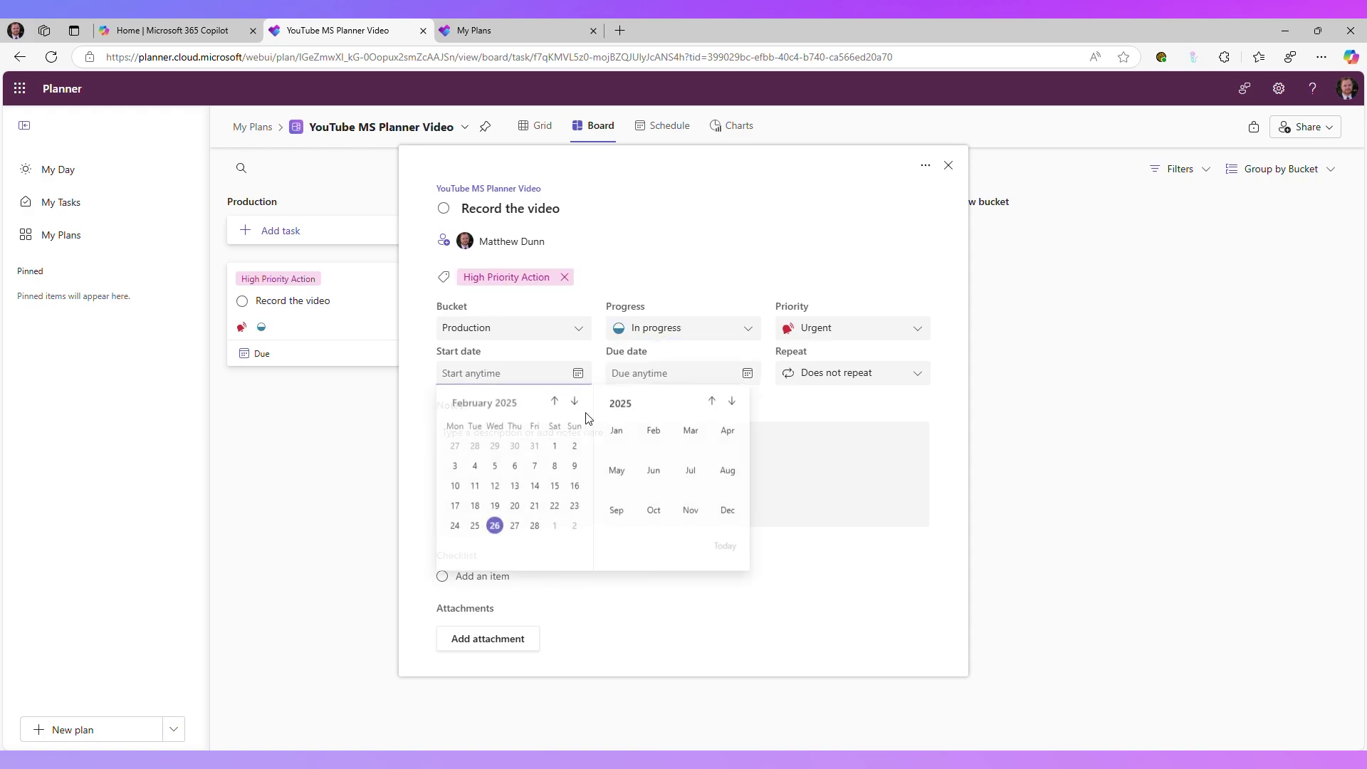
click(699, 377)
click(819, 373)
click(818, 373)
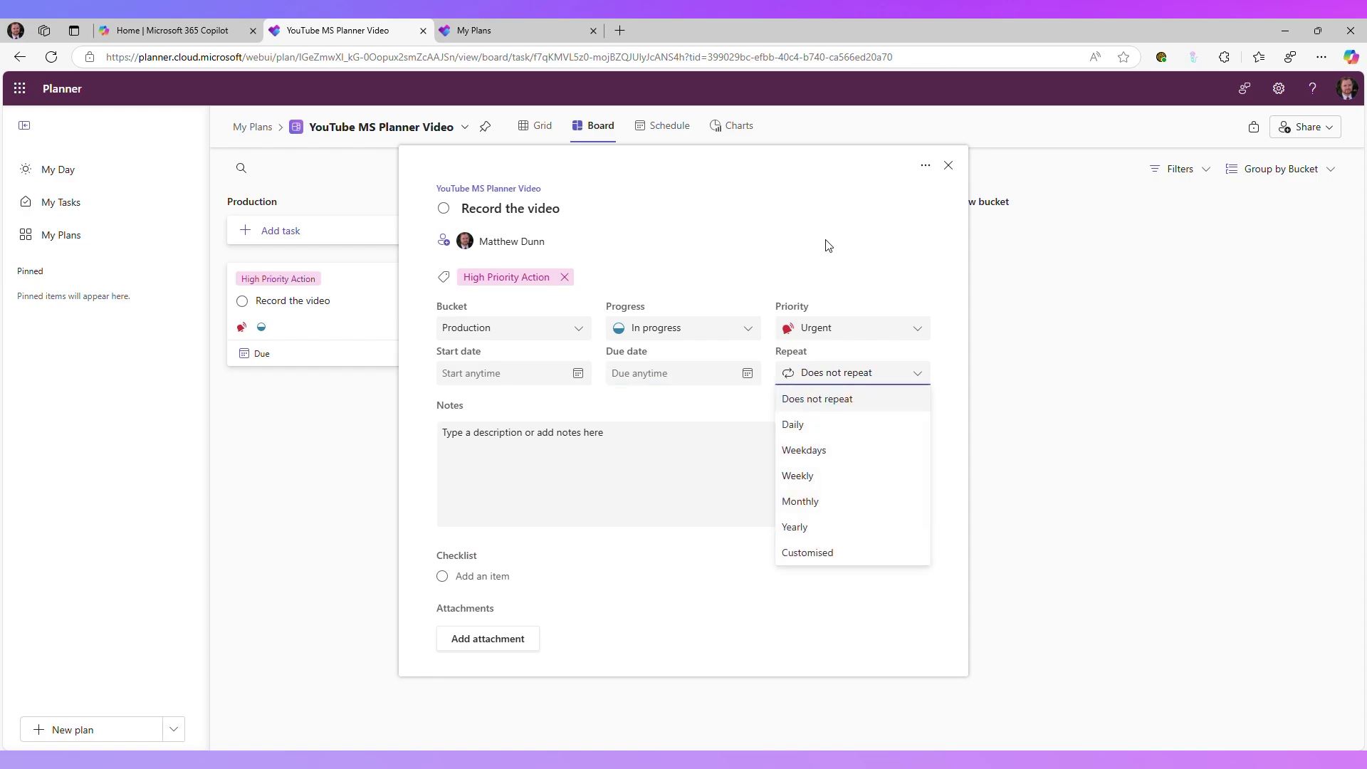
click(827, 237)
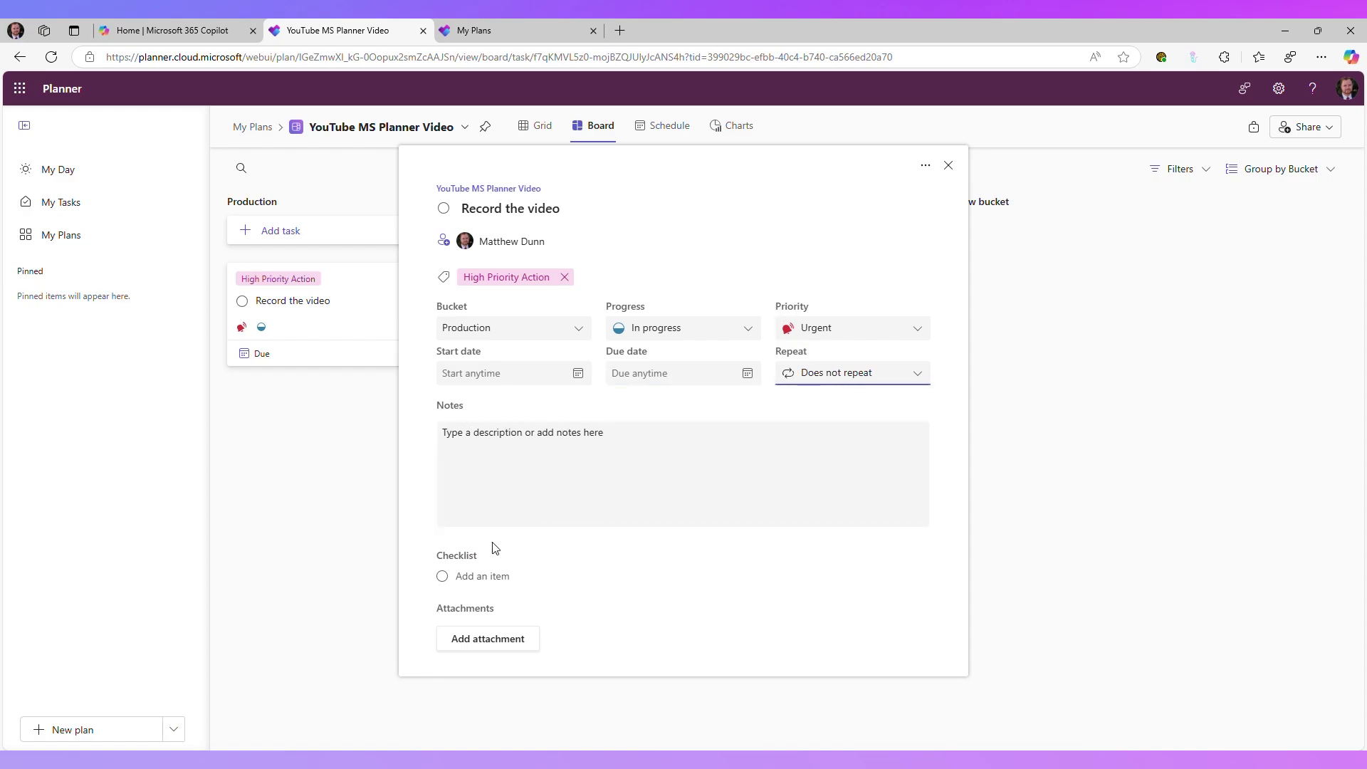
click(522, 466)
click(525, 712)
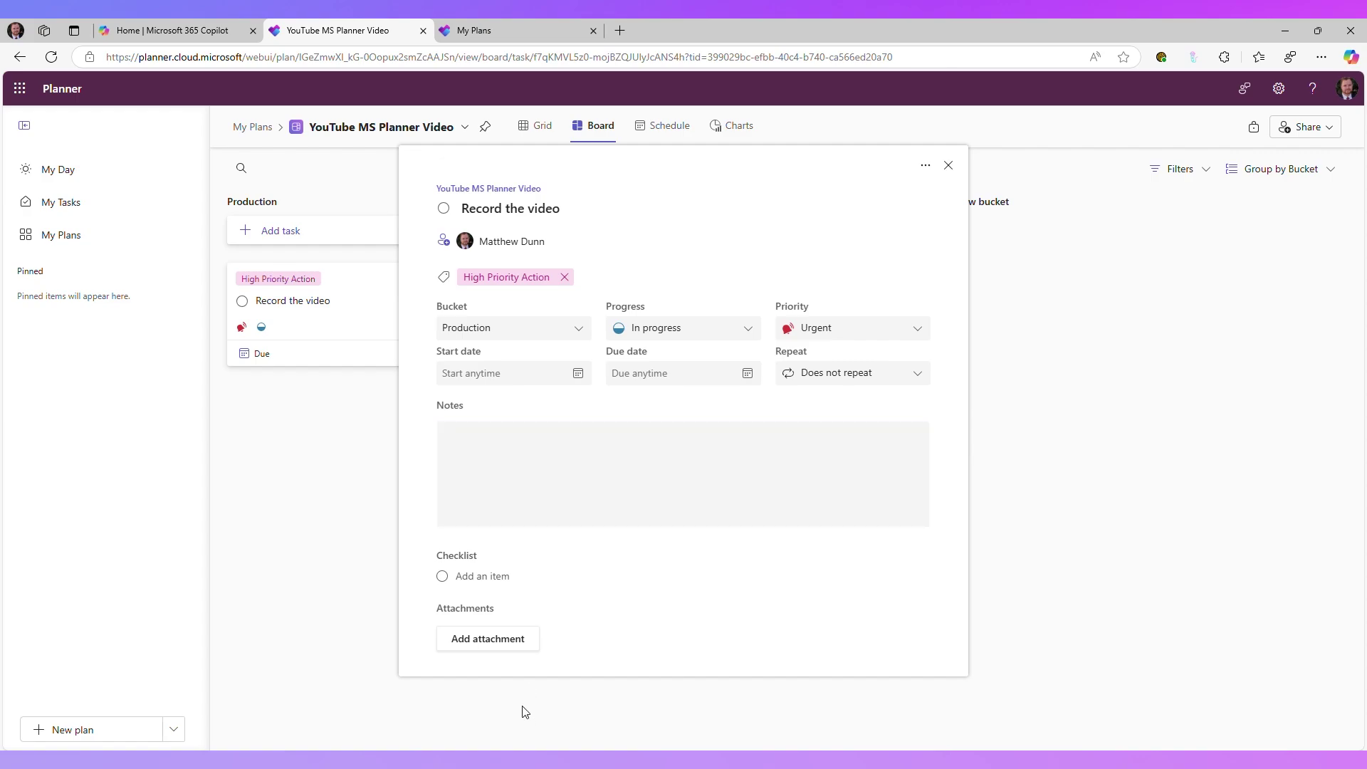
- Add checklist items 'Record the video' and 'Record the audio', and hide the checklist from the card
click(499, 578)
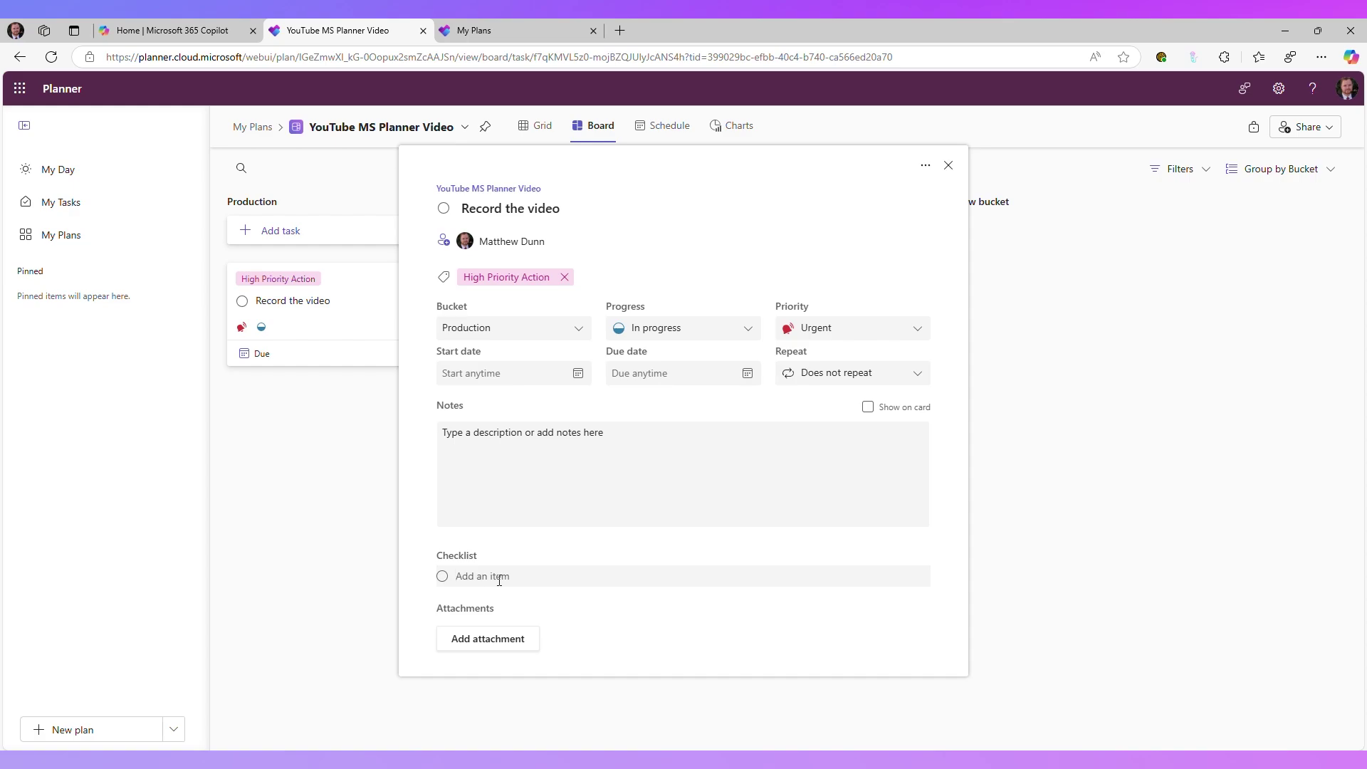
click(500, 580)
text(Record the video)
key(Return)
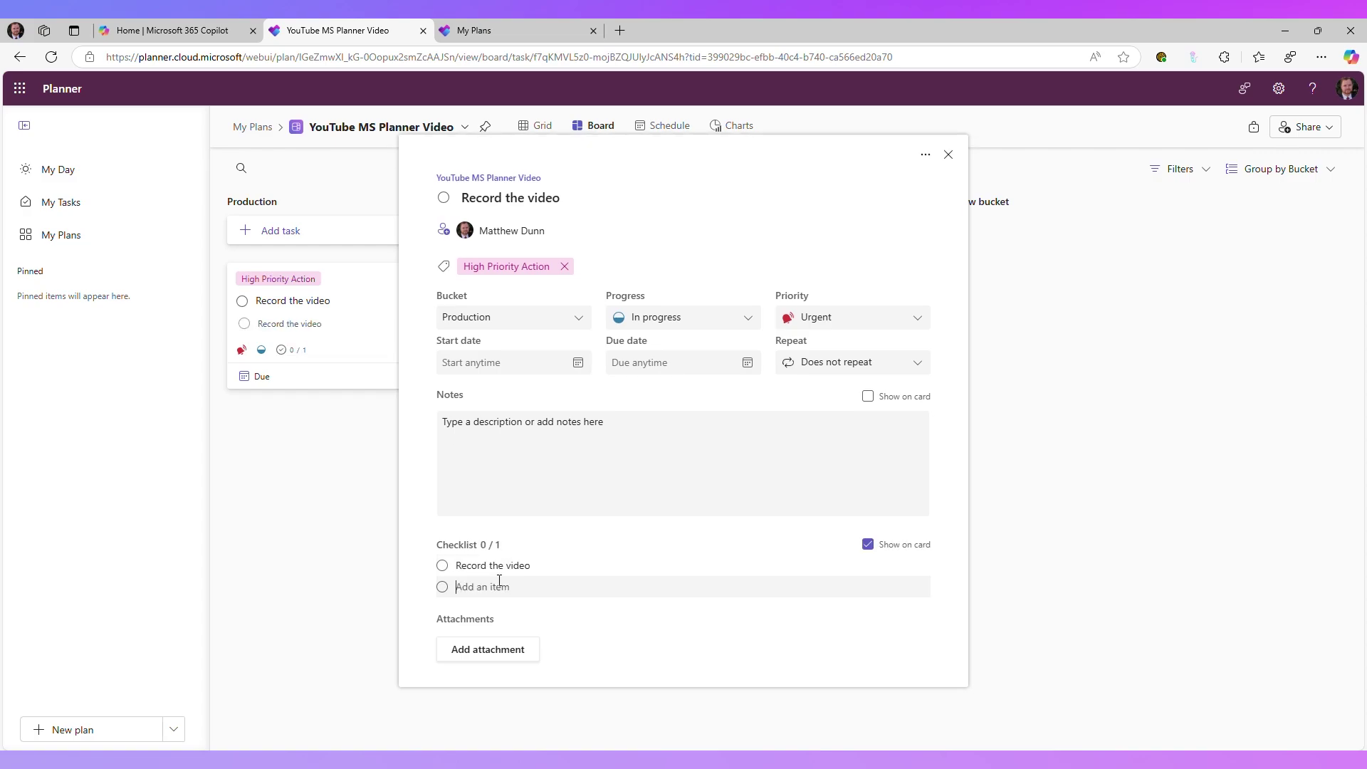
text(Record the audio)
key(Return)
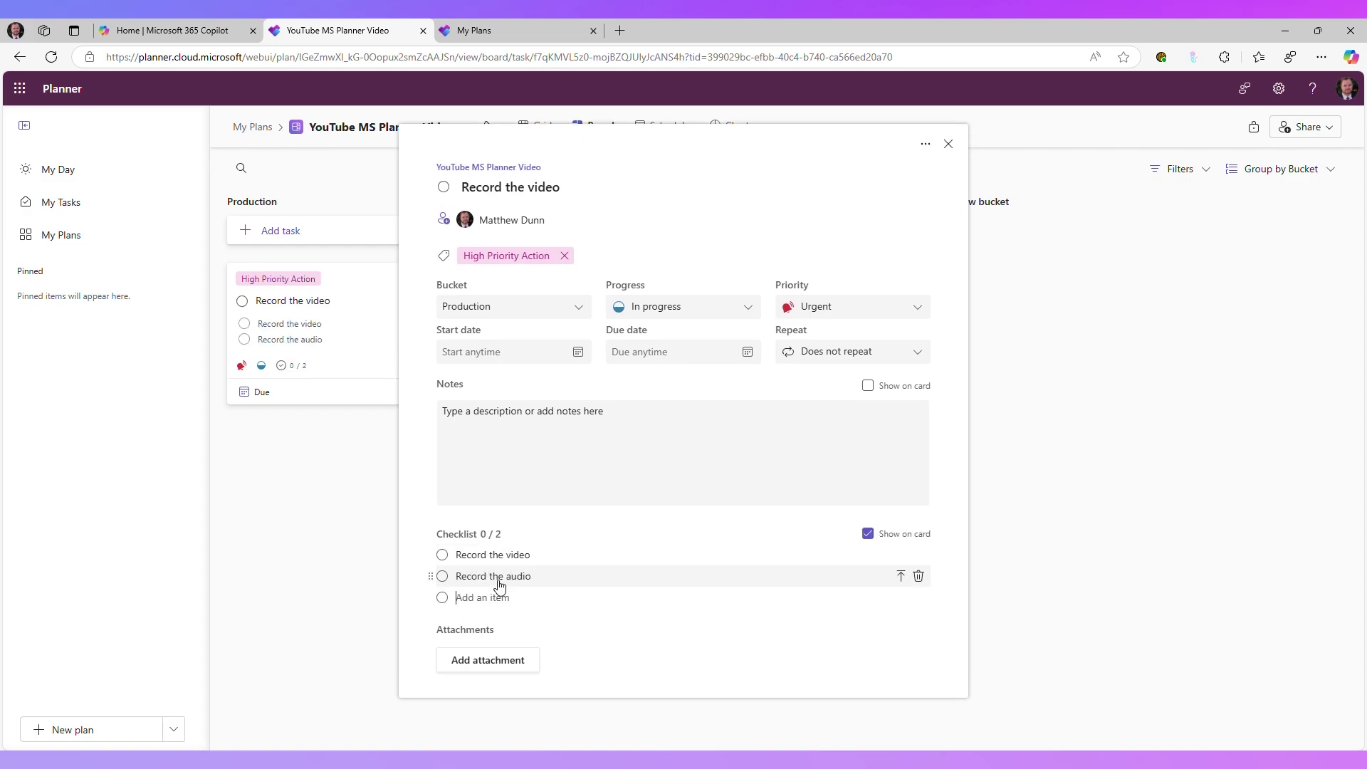
click(876, 184)
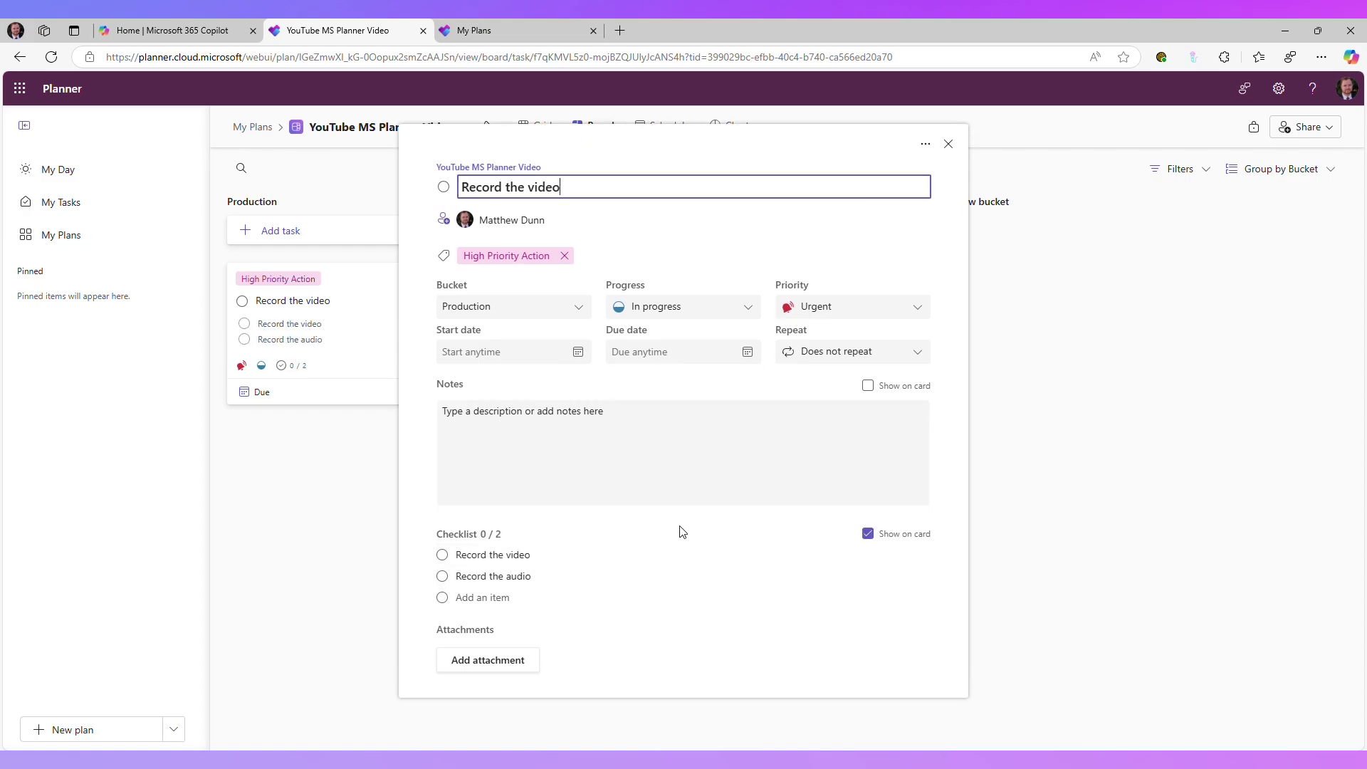
click(868, 534)
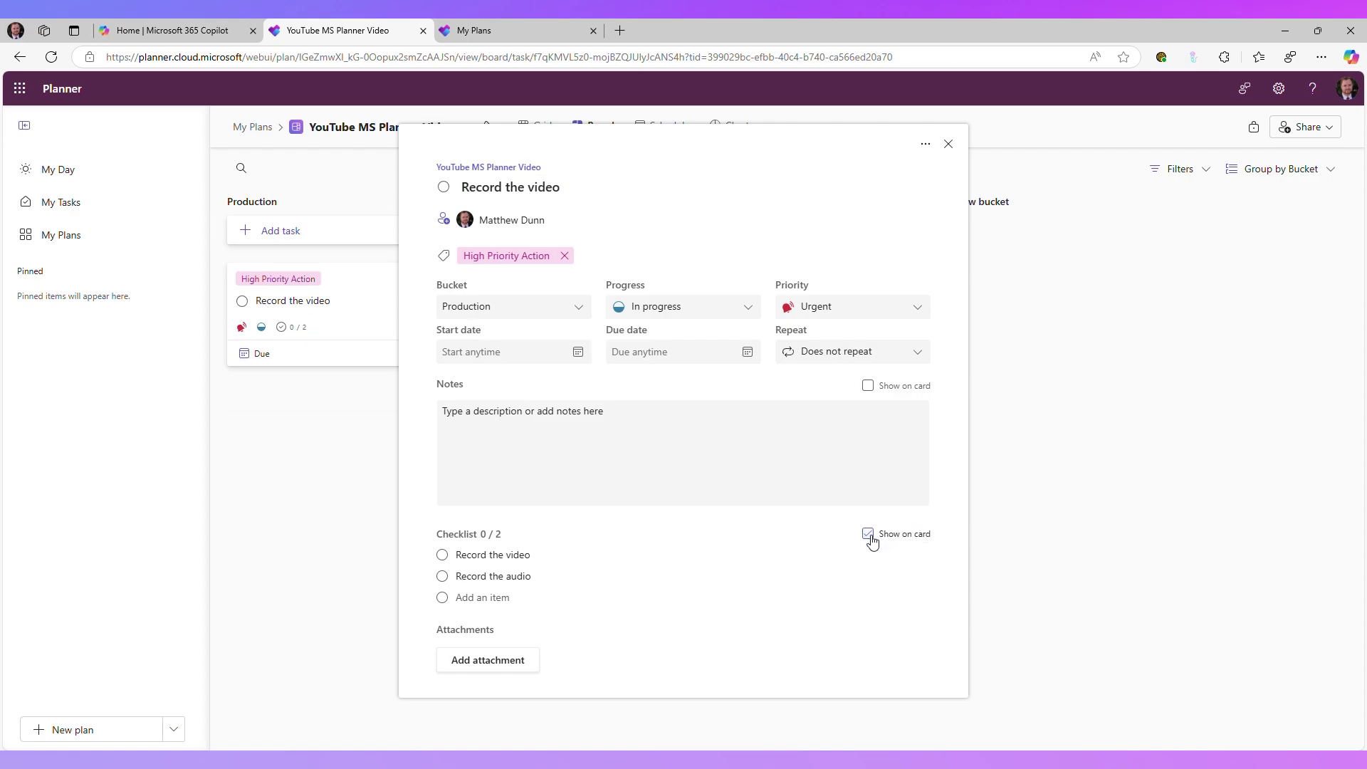
- Move Record the video into Post Production and mark it complete
click(949, 144)
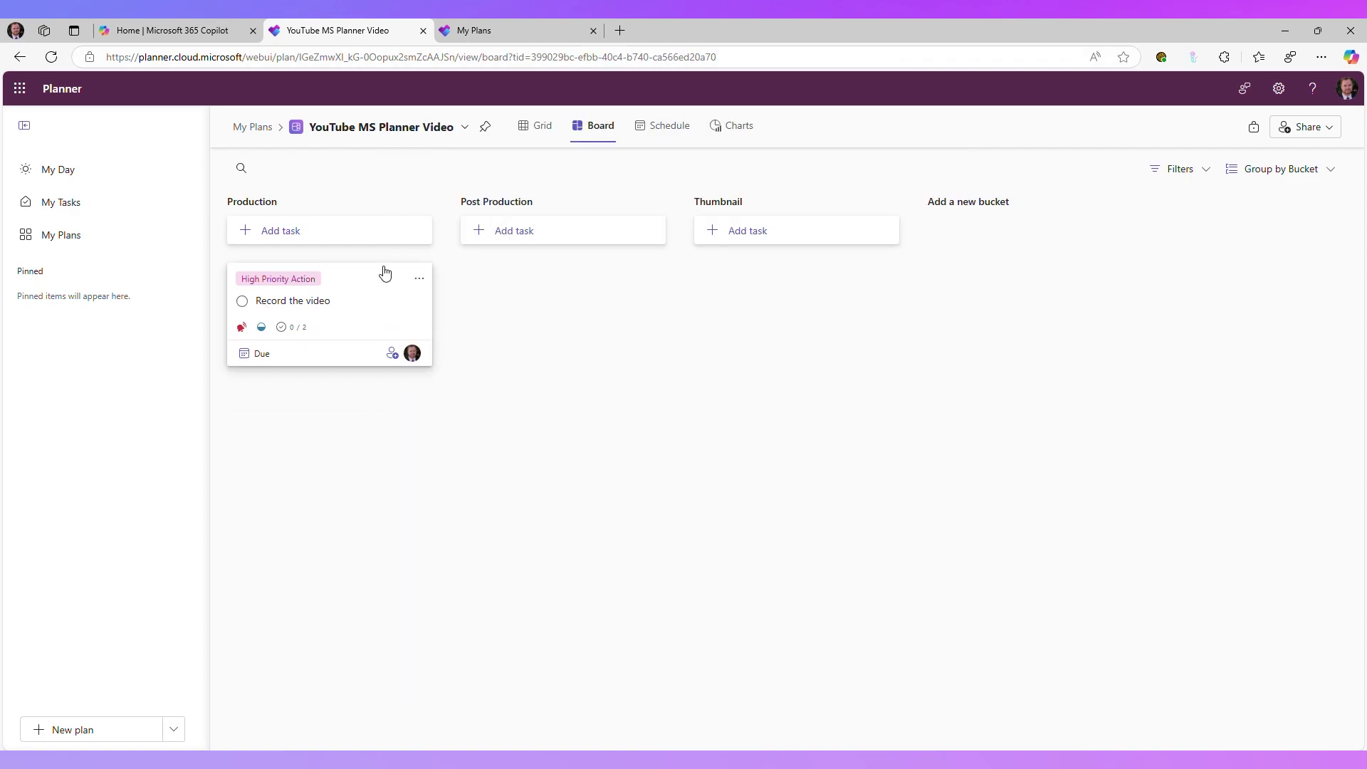
drag(348, 282, 303, 292)
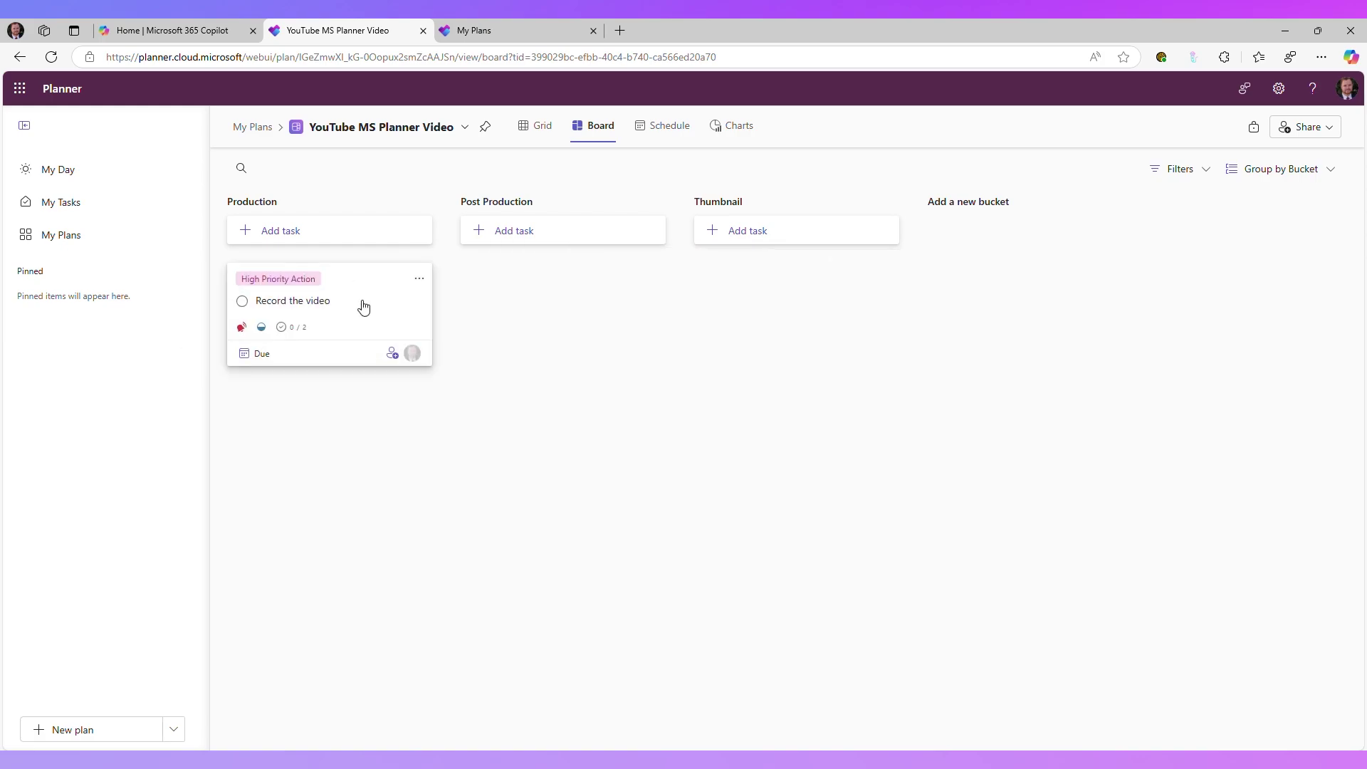
click(242, 300)
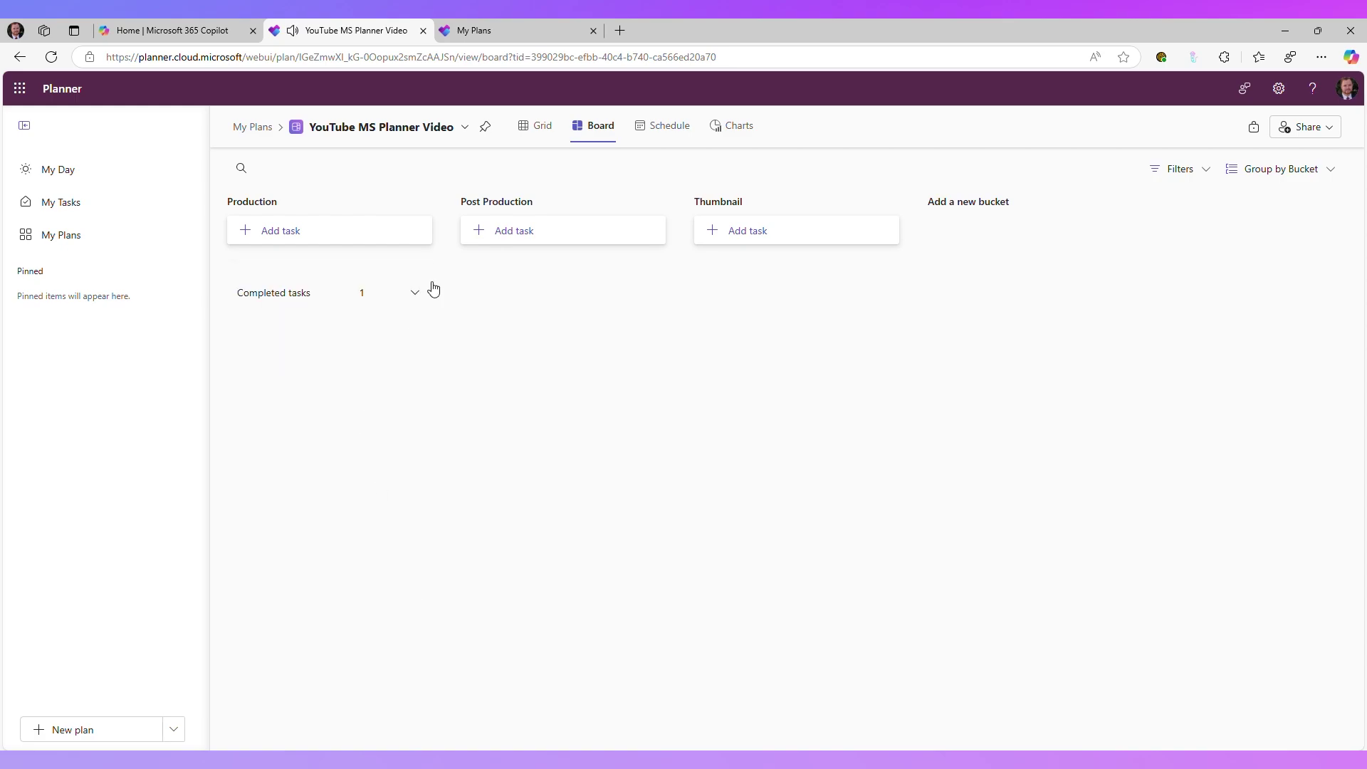
click(412, 294)
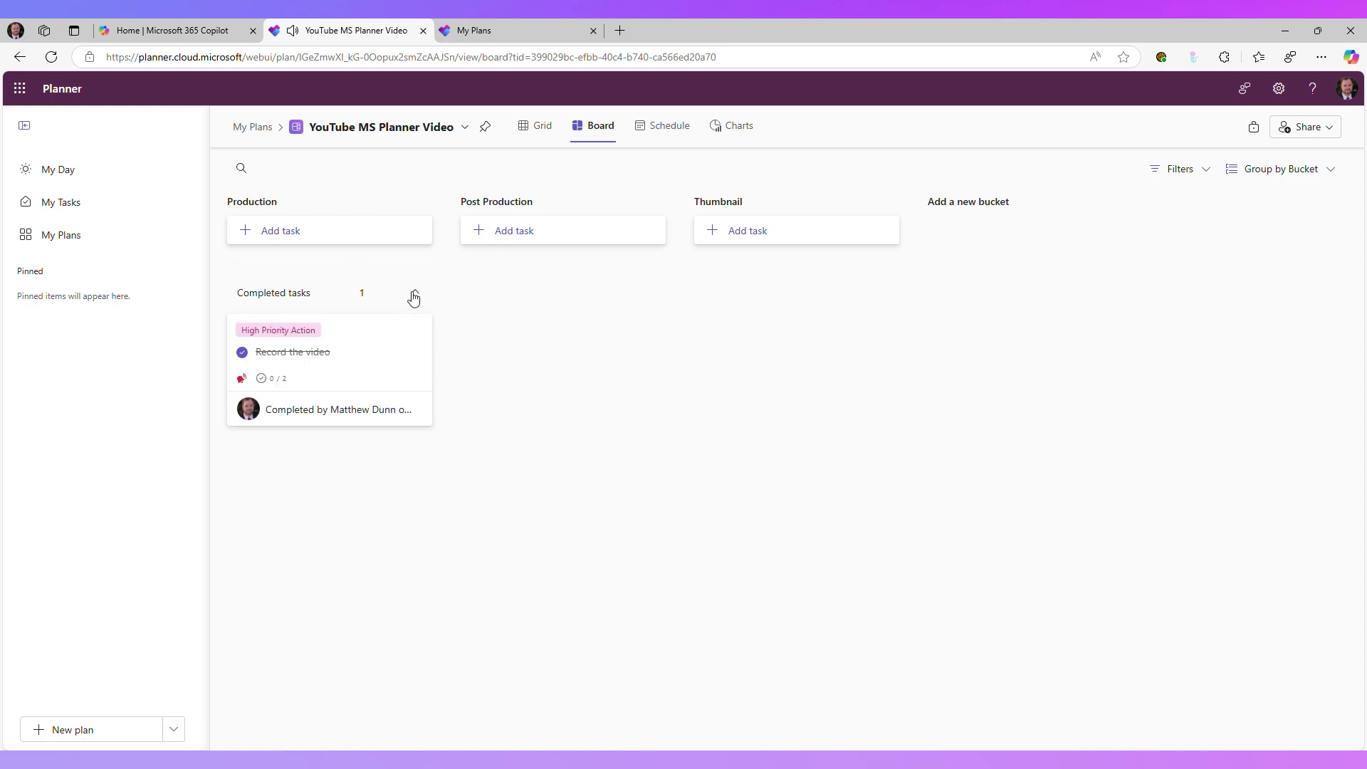
click(413, 294)
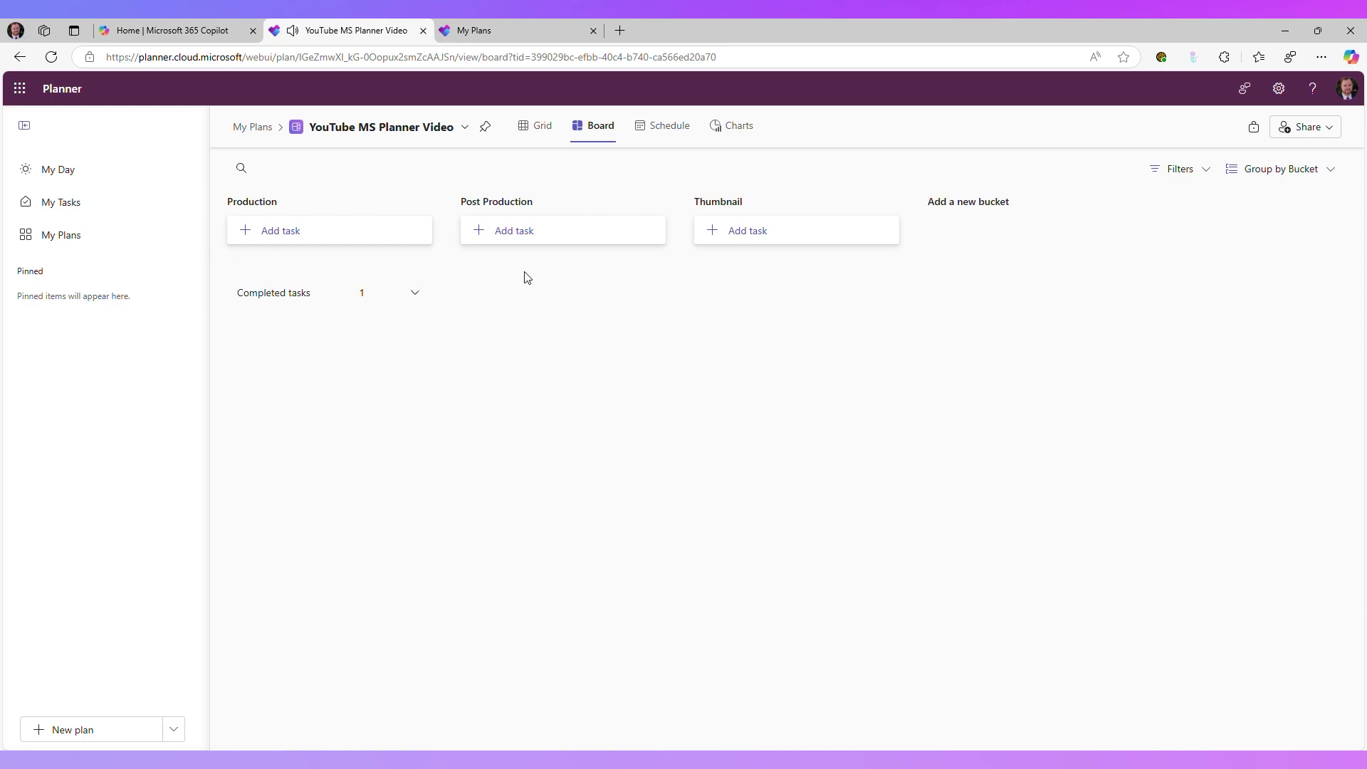
- Check the plan's Schedule, Charts and Grid views, ending back on Board
click(668, 126)
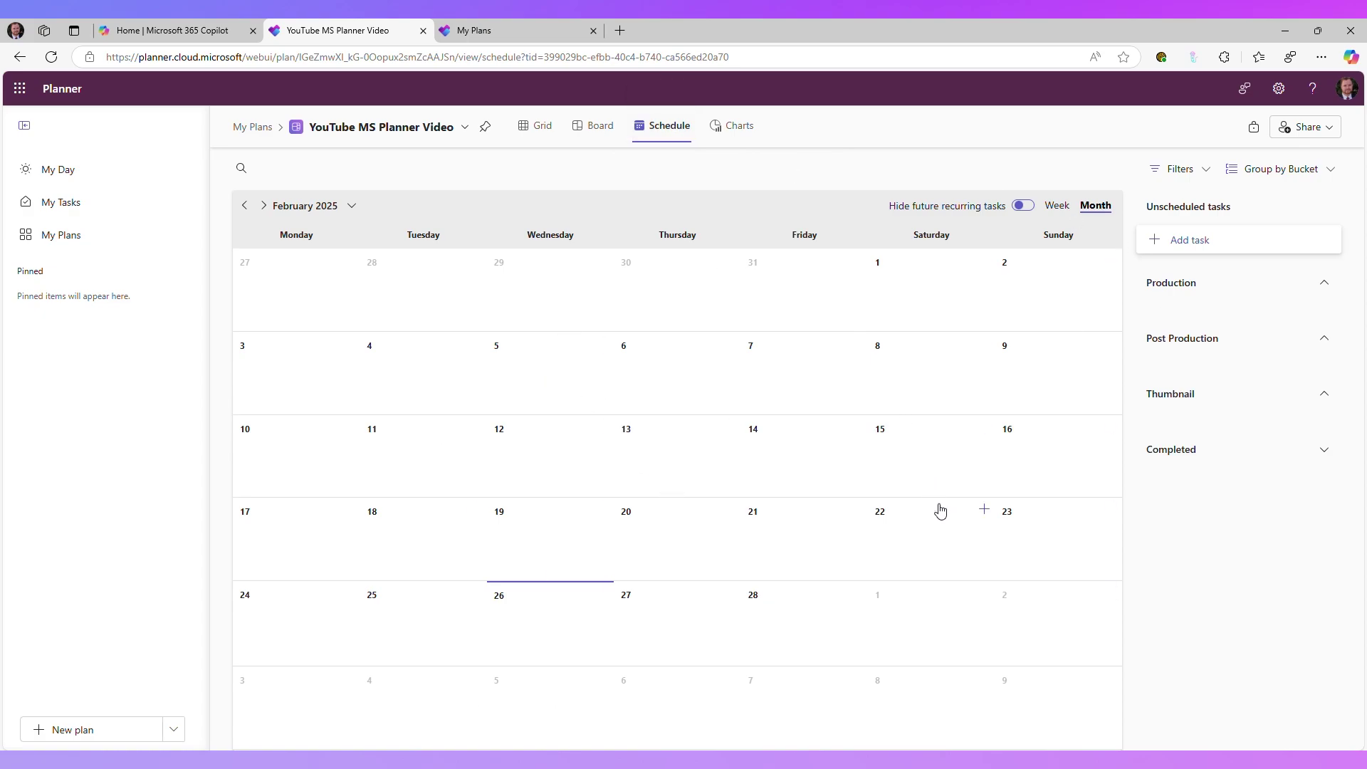
click(740, 127)
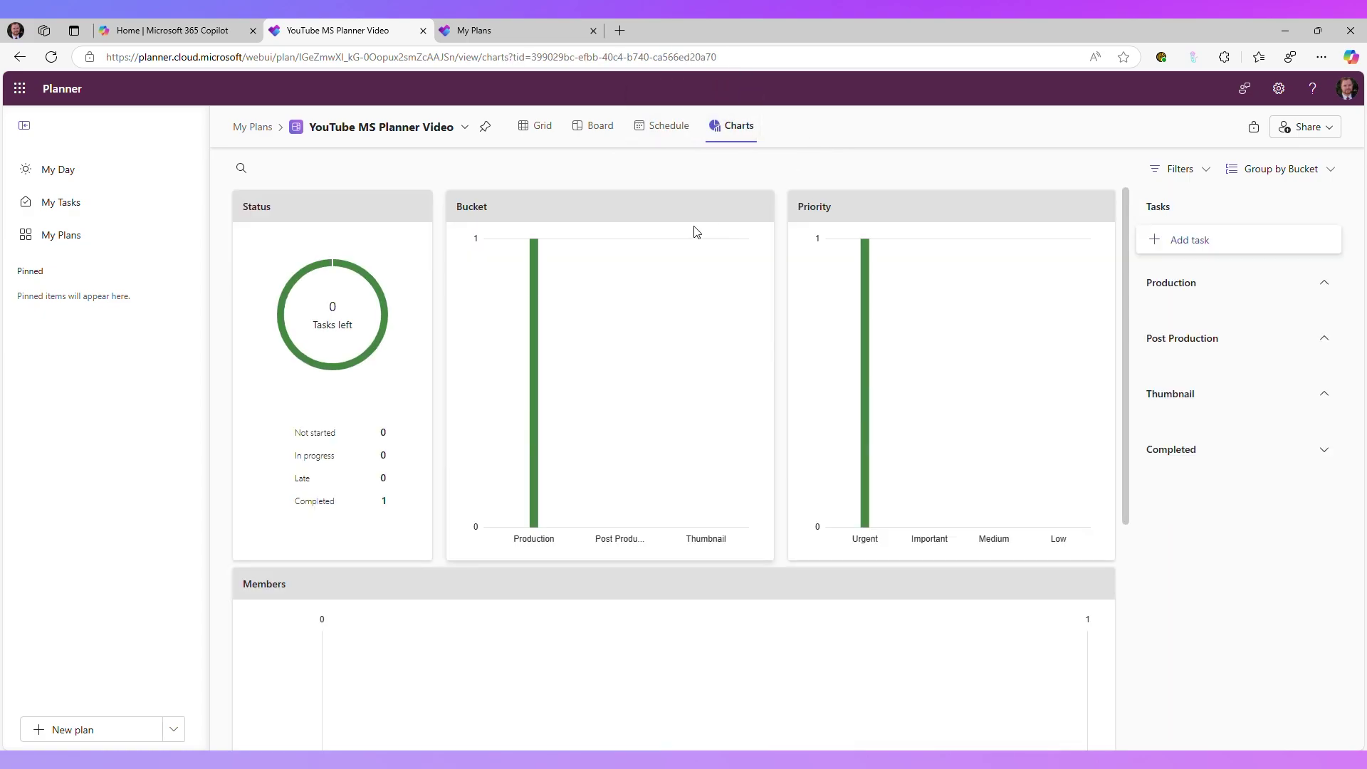
scroll(743, 344, down, 5)
scroll(788, 464, up, 5)
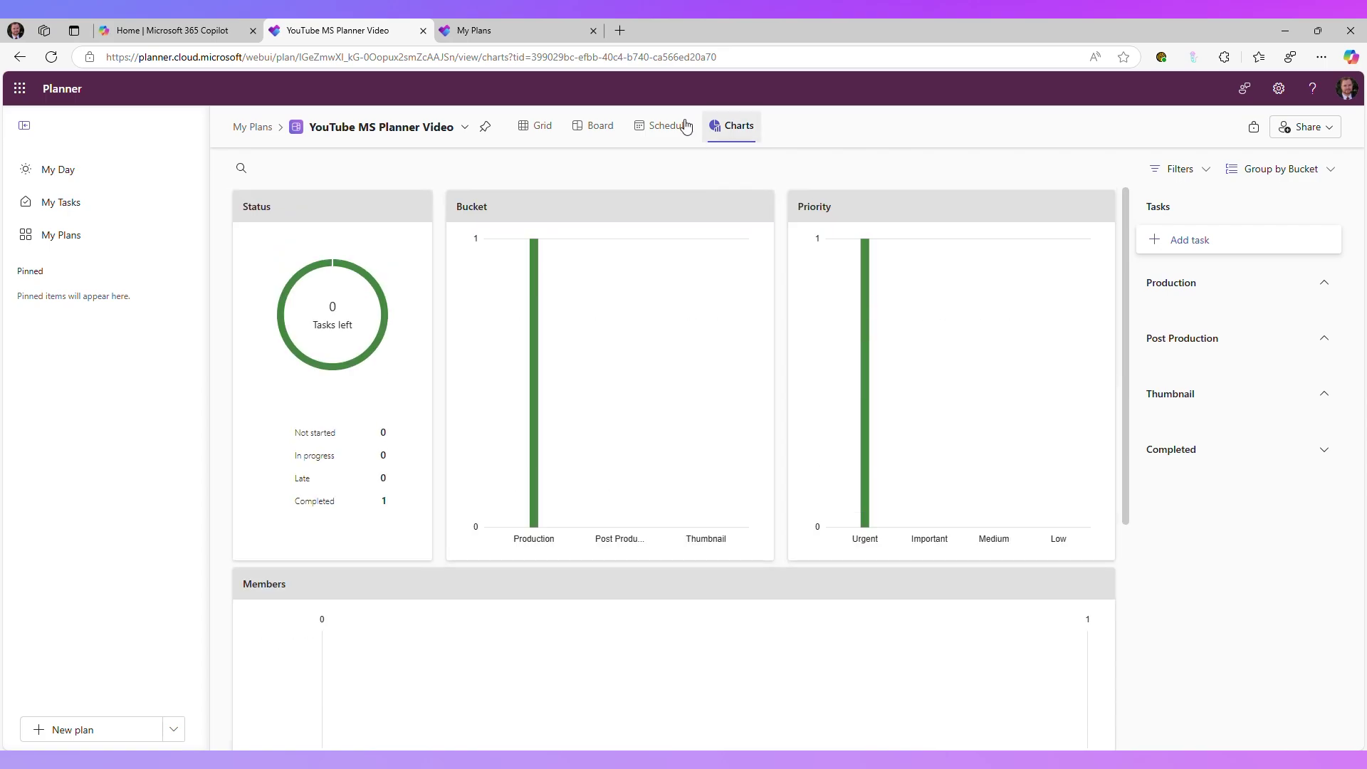
click(610, 128)
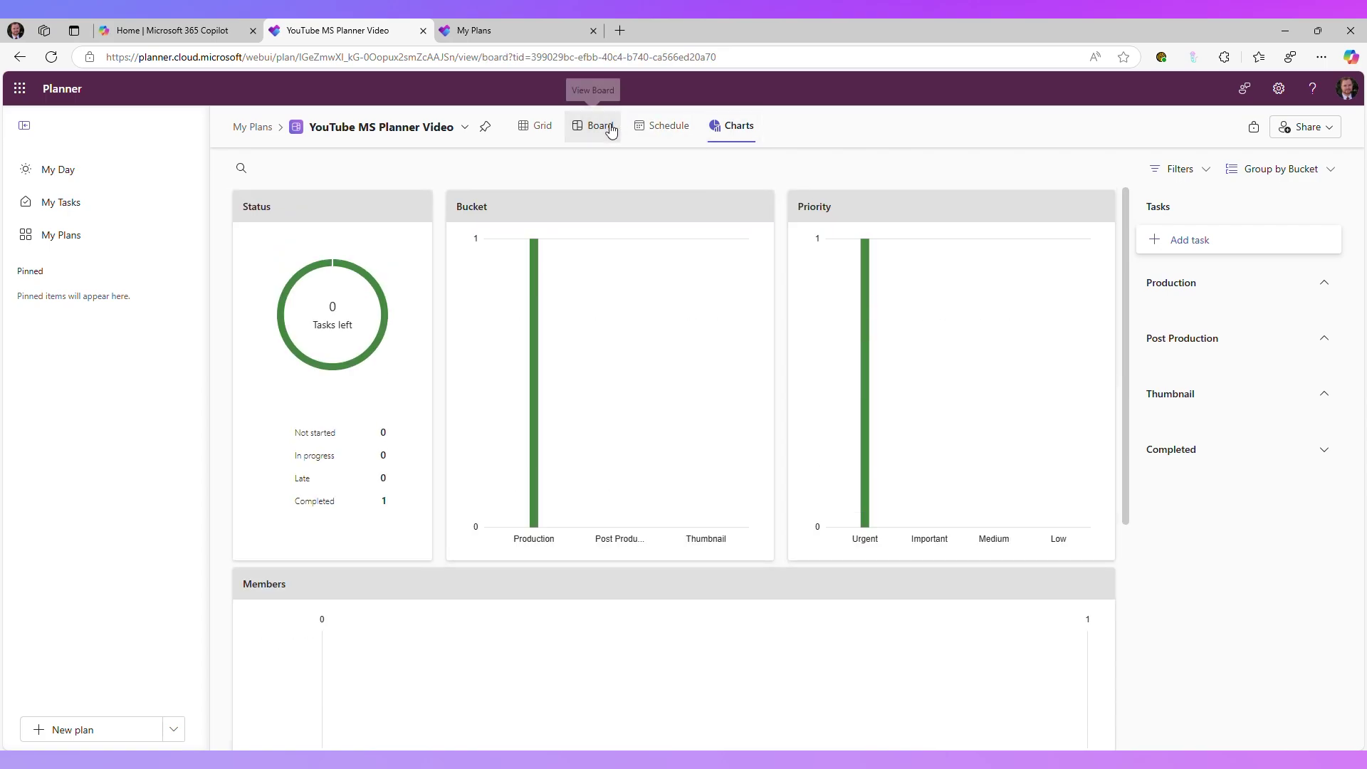
click(552, 135)
click(591, 139)
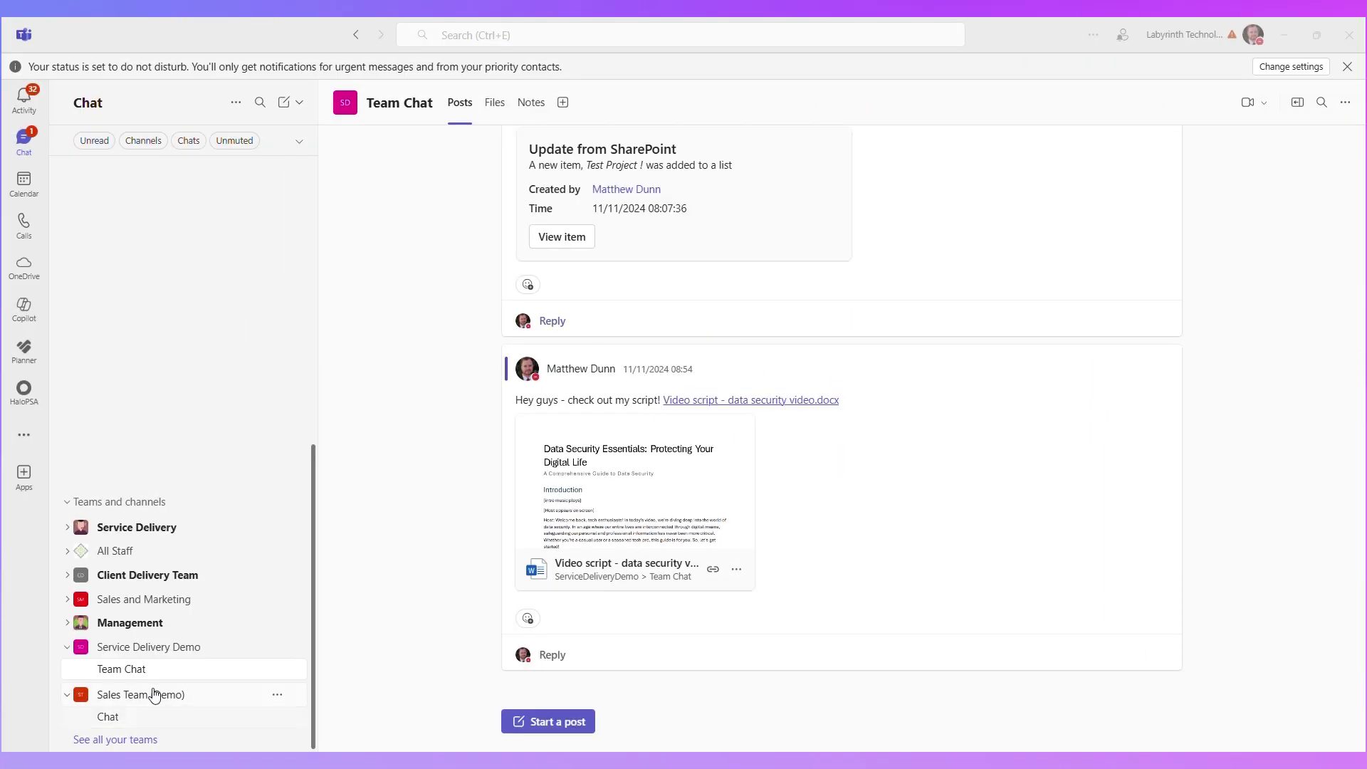
- Add a Planner tab to the Team Chat channel, keeping the channel post about it
click(563, 103)
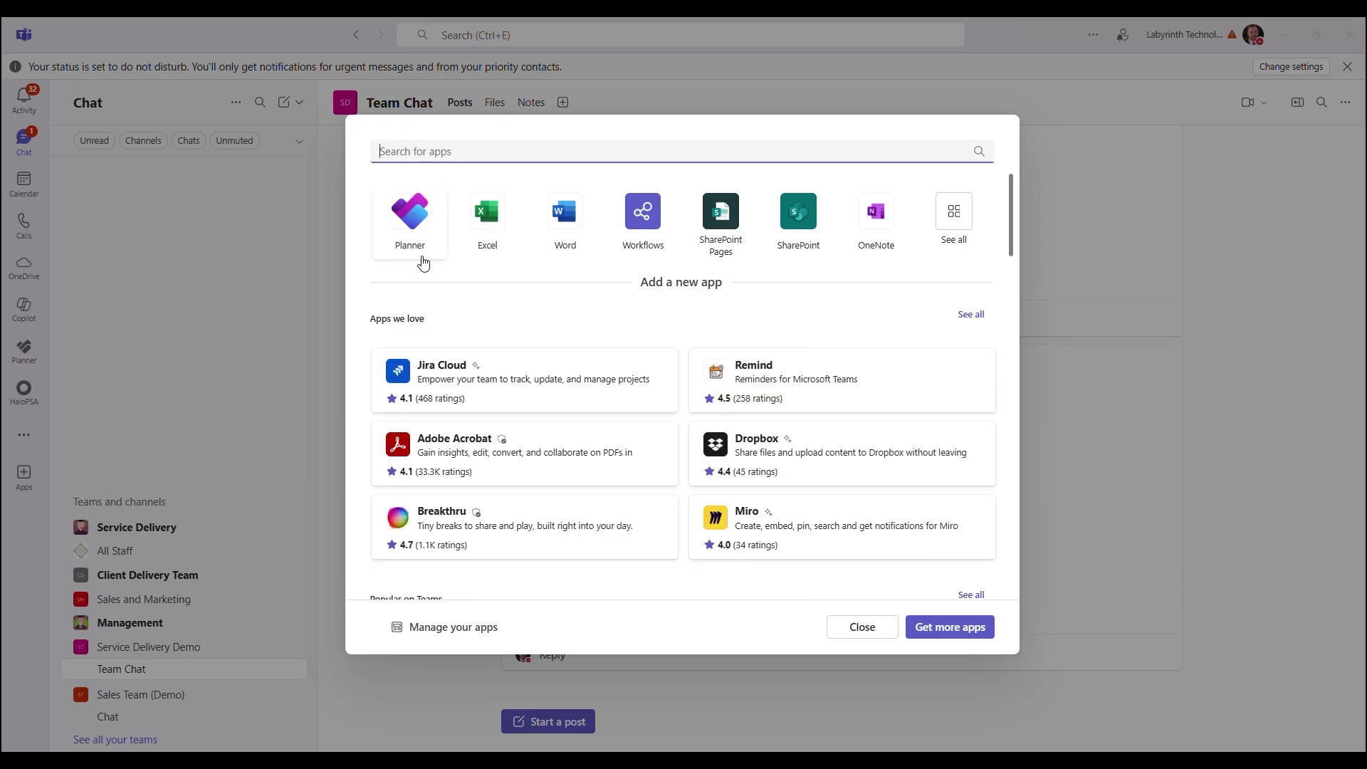
click(442, 205)
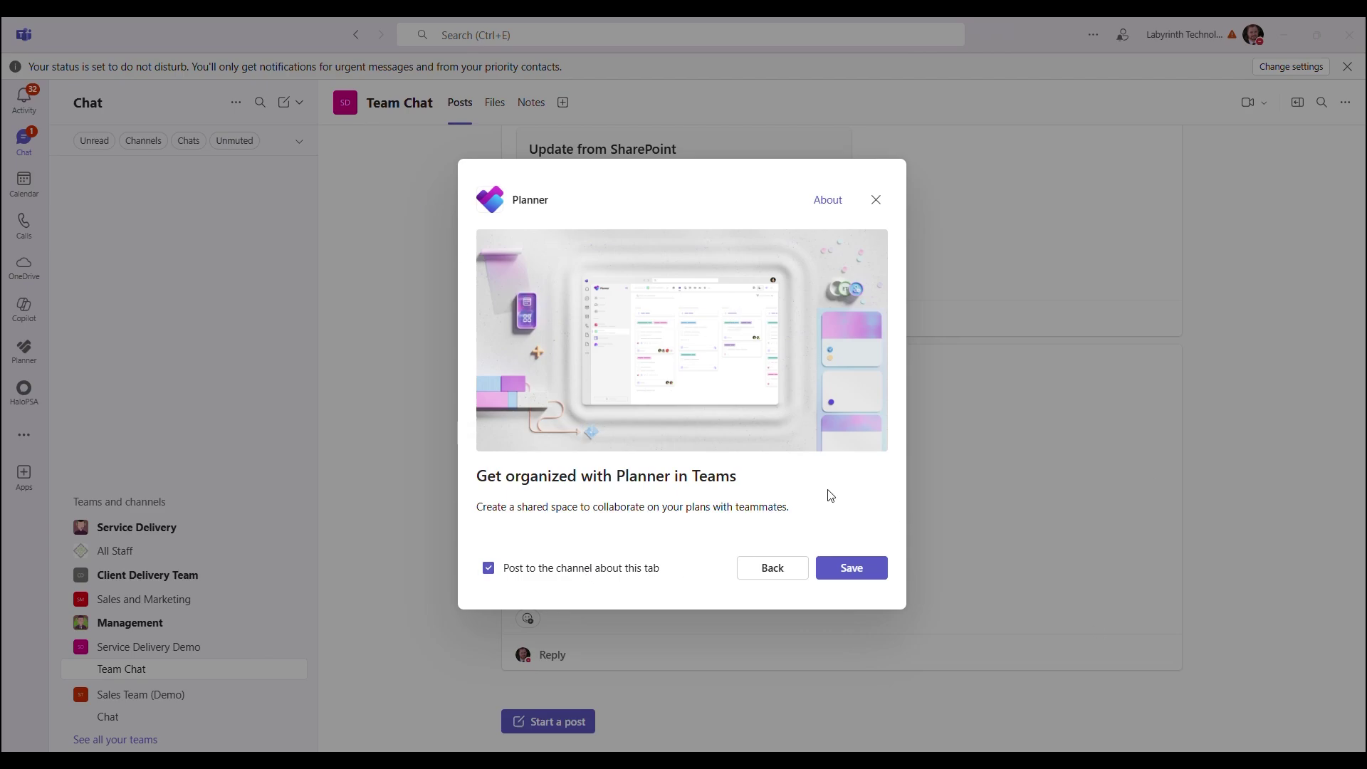
click(859, 573)
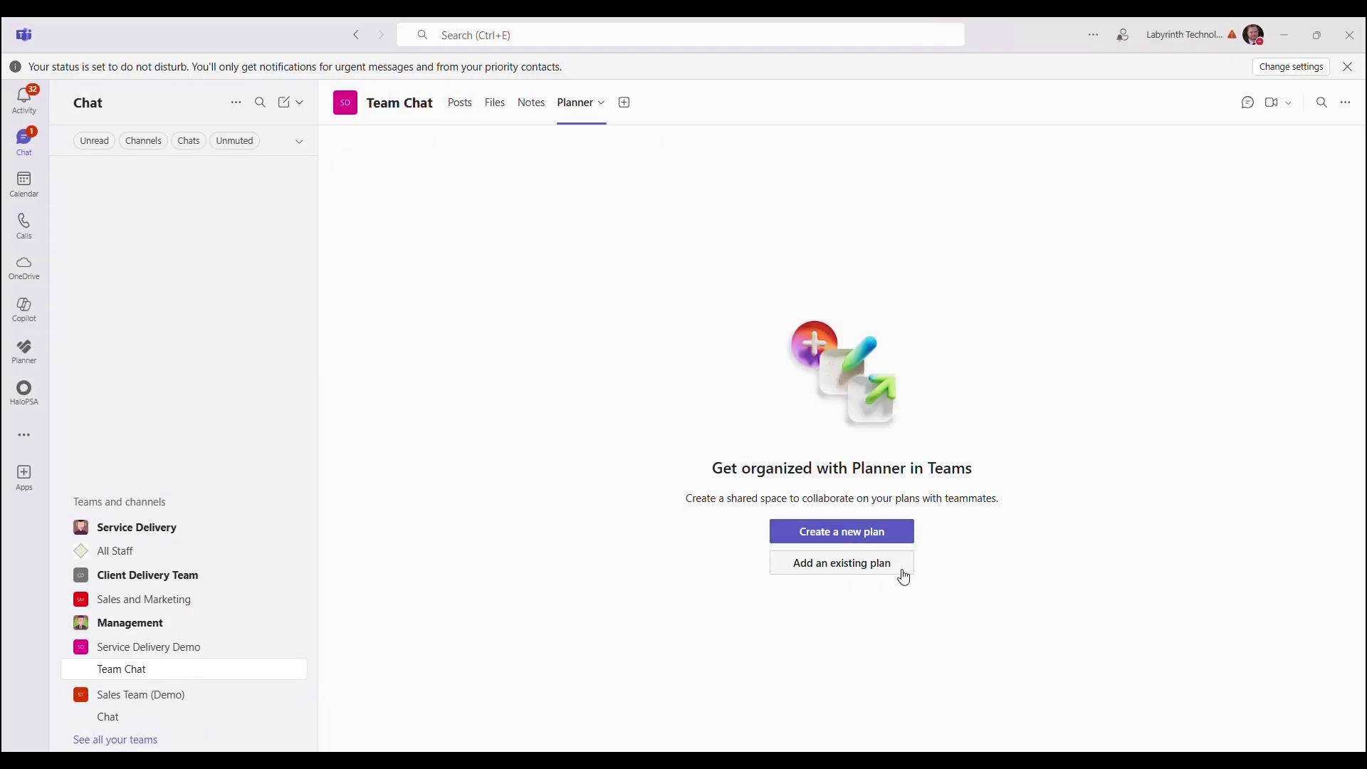
- Create a new Basic plan named 'My Project' from the channel tab
click(865, 543)
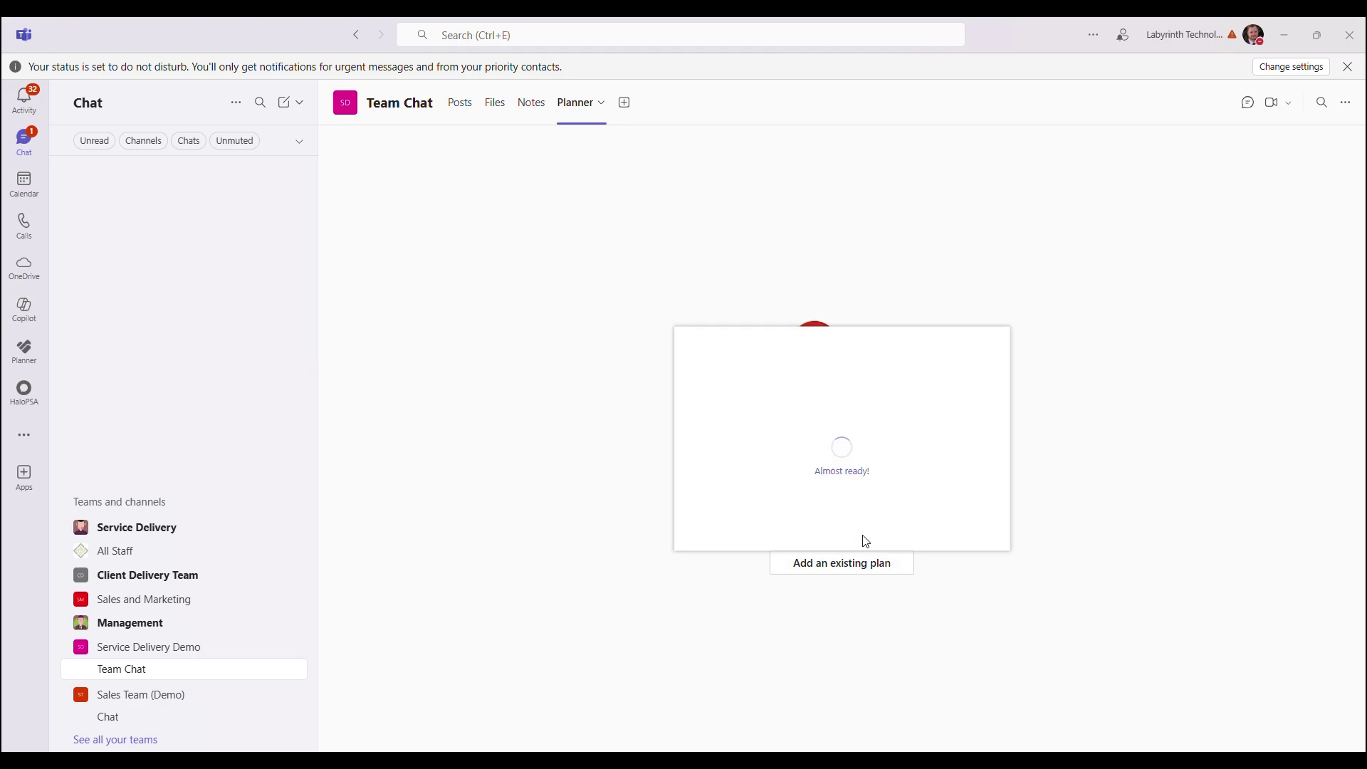
click(856, 244)
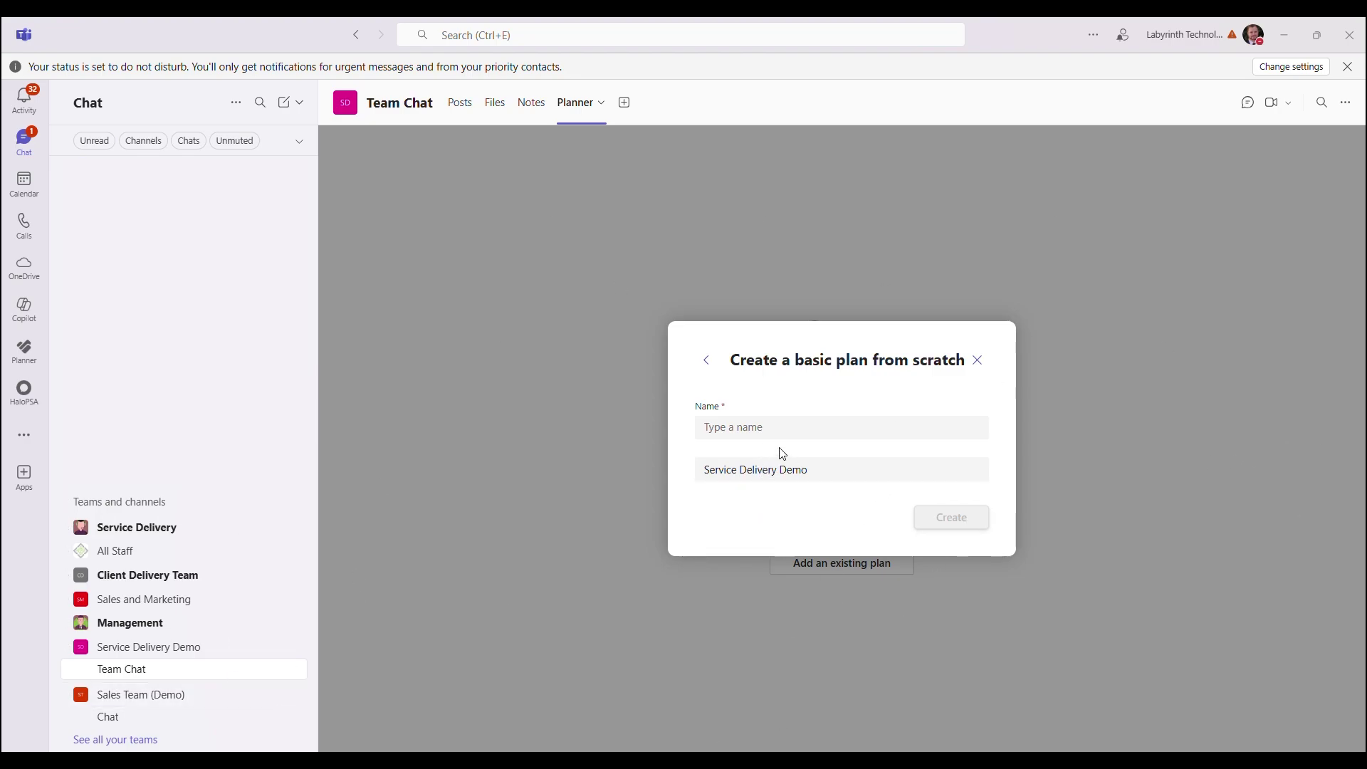
click(762, 425)
text(My Project)
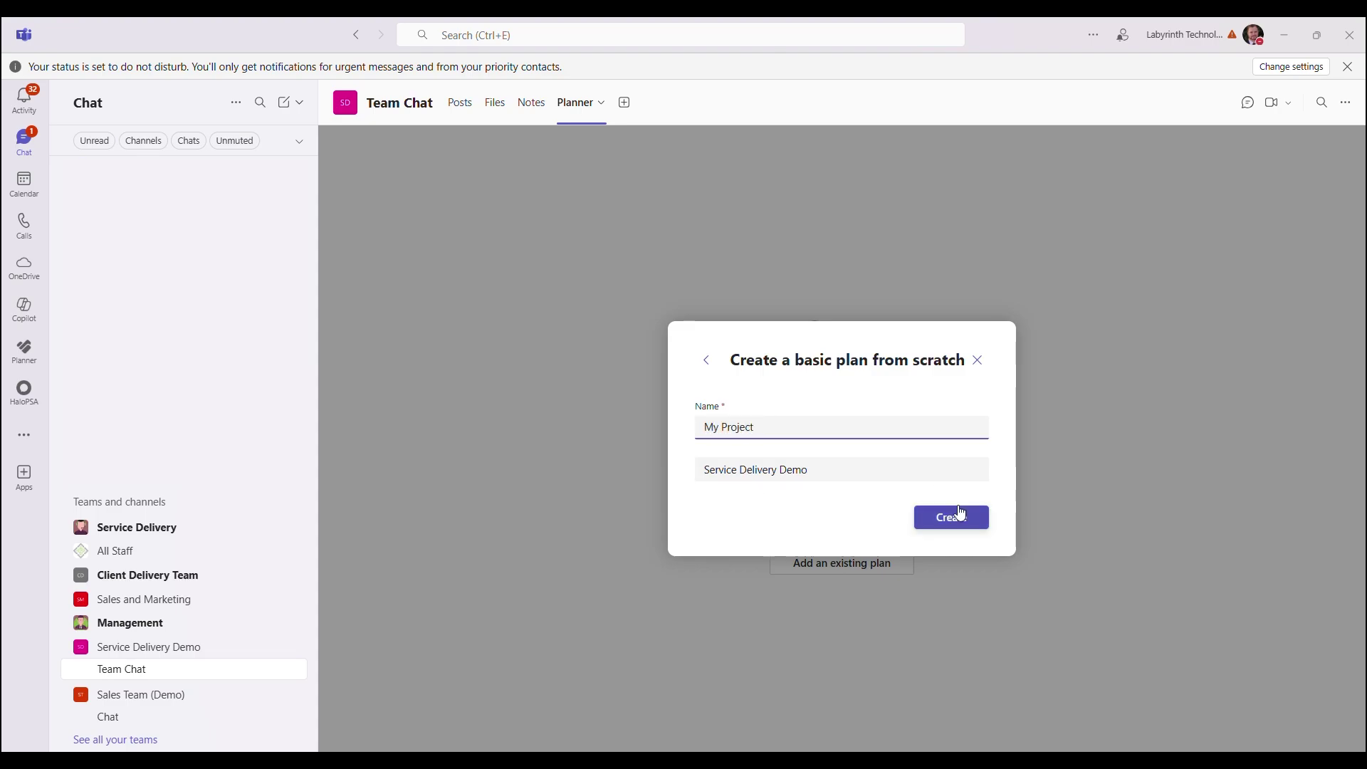
click(947, 517)
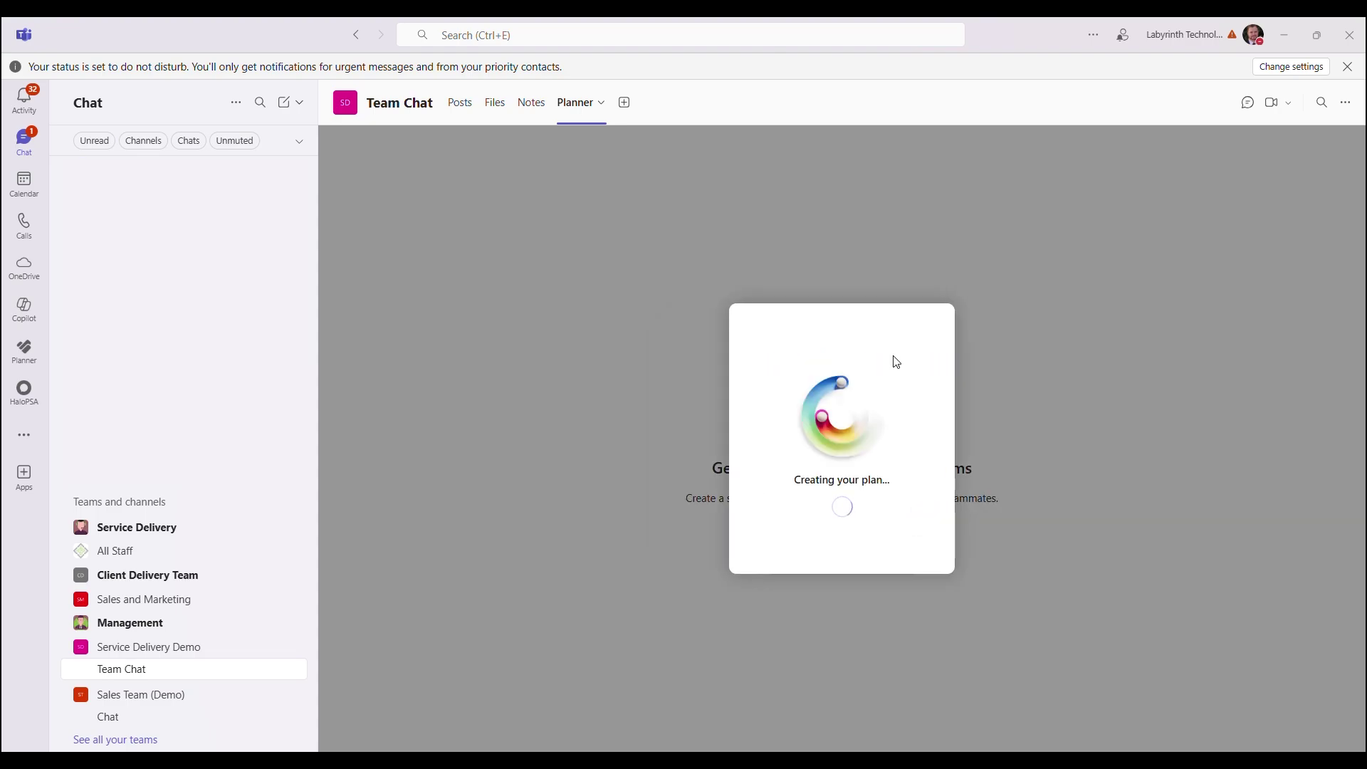
- Rename the My Project tab to 'Planner' and display the plan in Board view
click(616, 106)
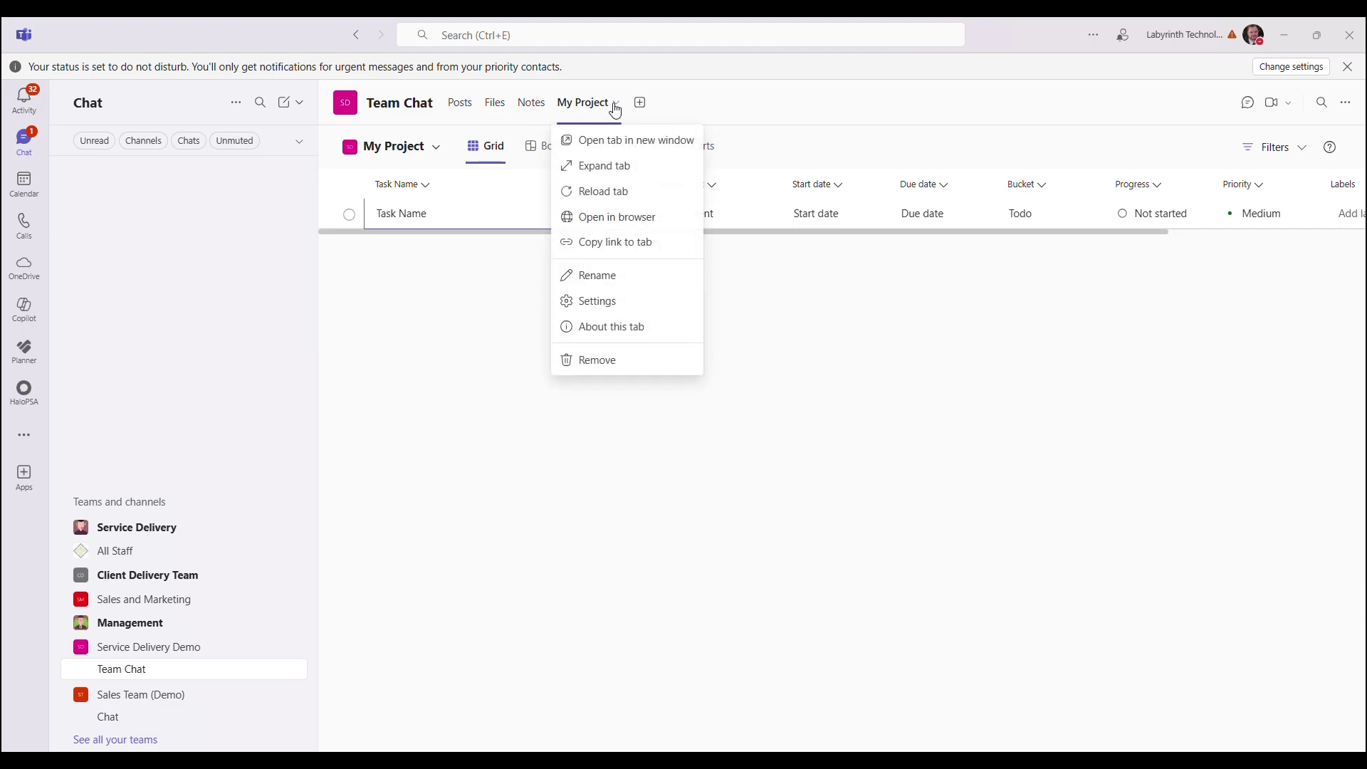
click(616, 107)
click(617, 107)
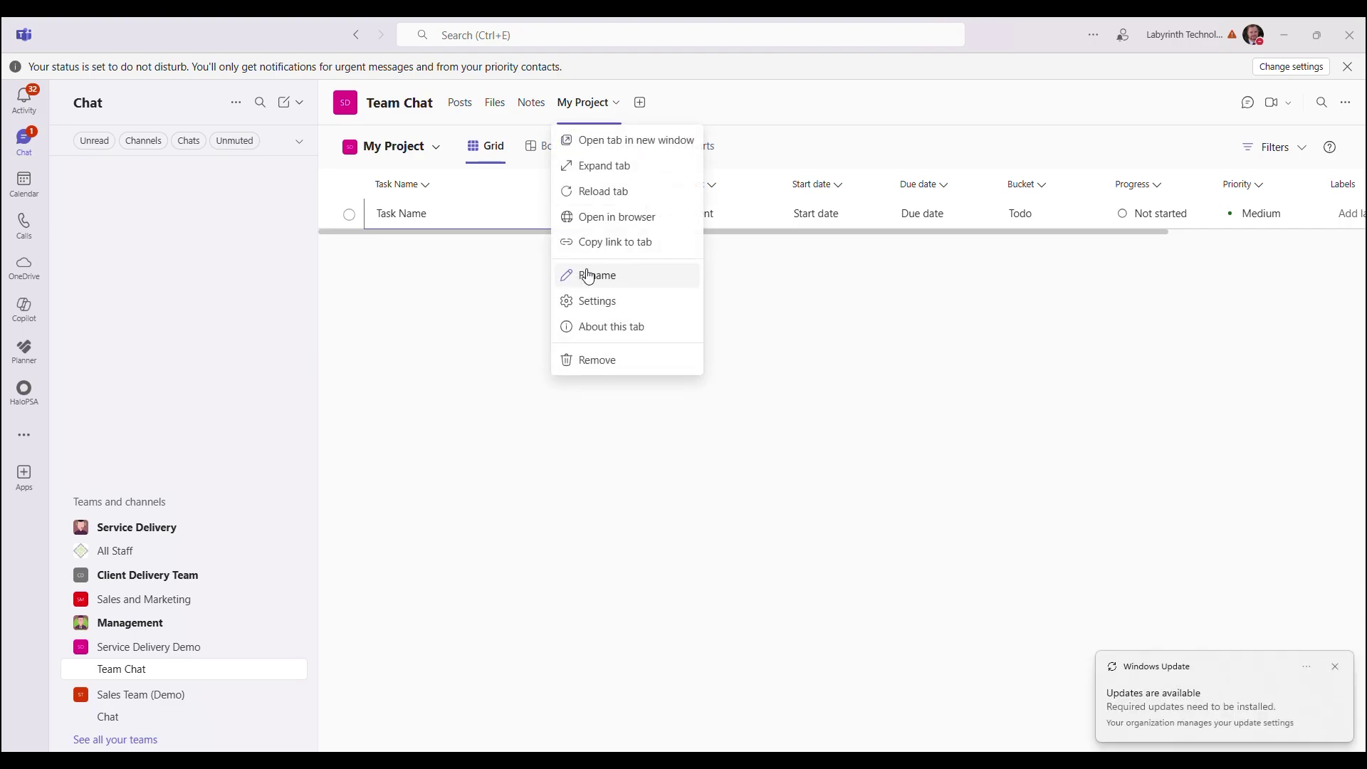
click(590, 275)
key(ctrl+a)
text(Planner)
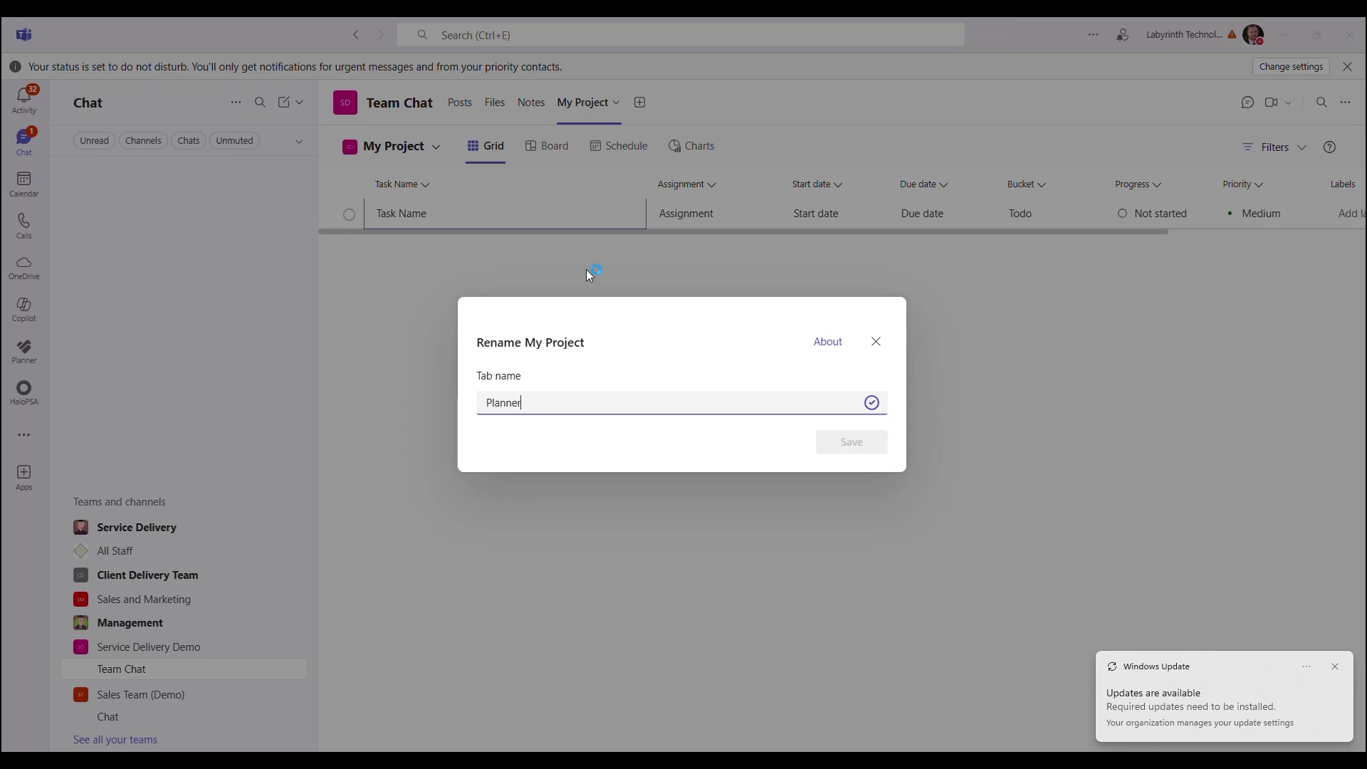
key(Return)
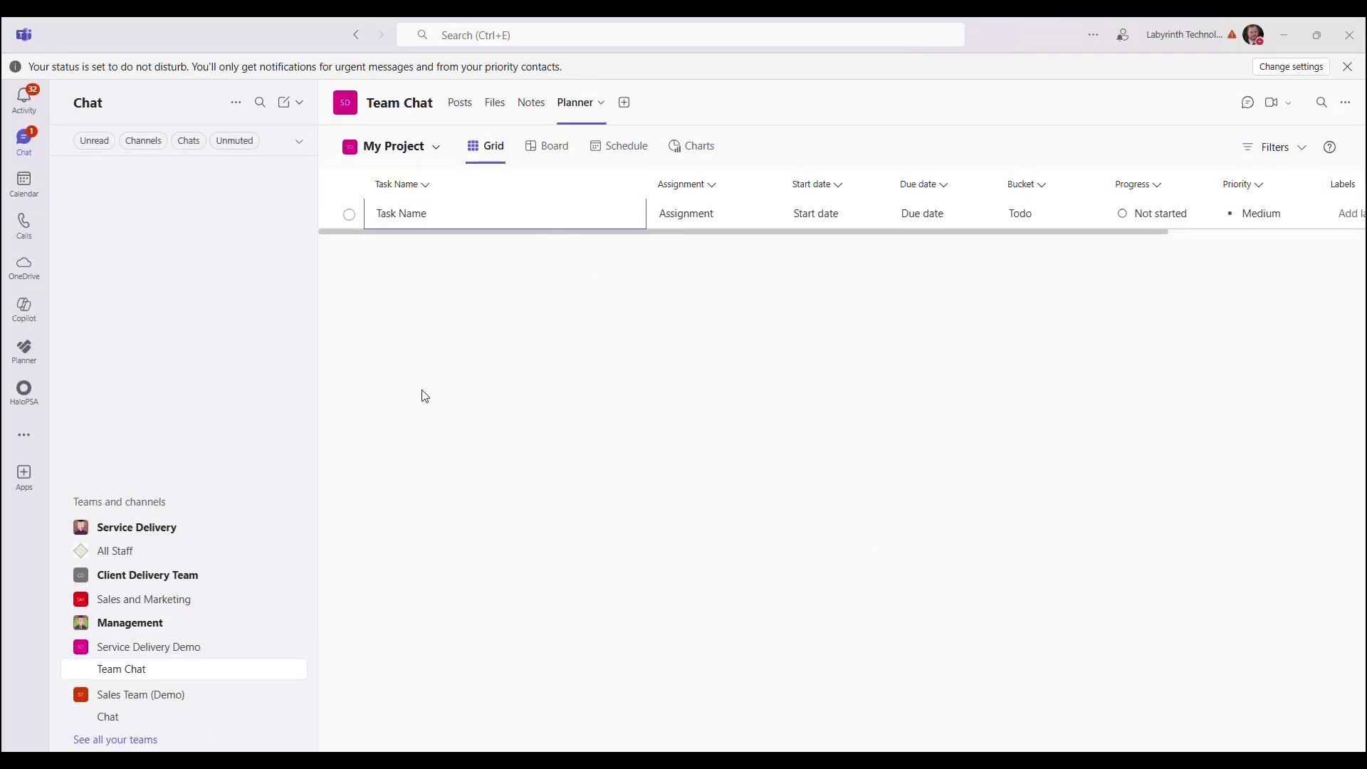
click(564, 152)
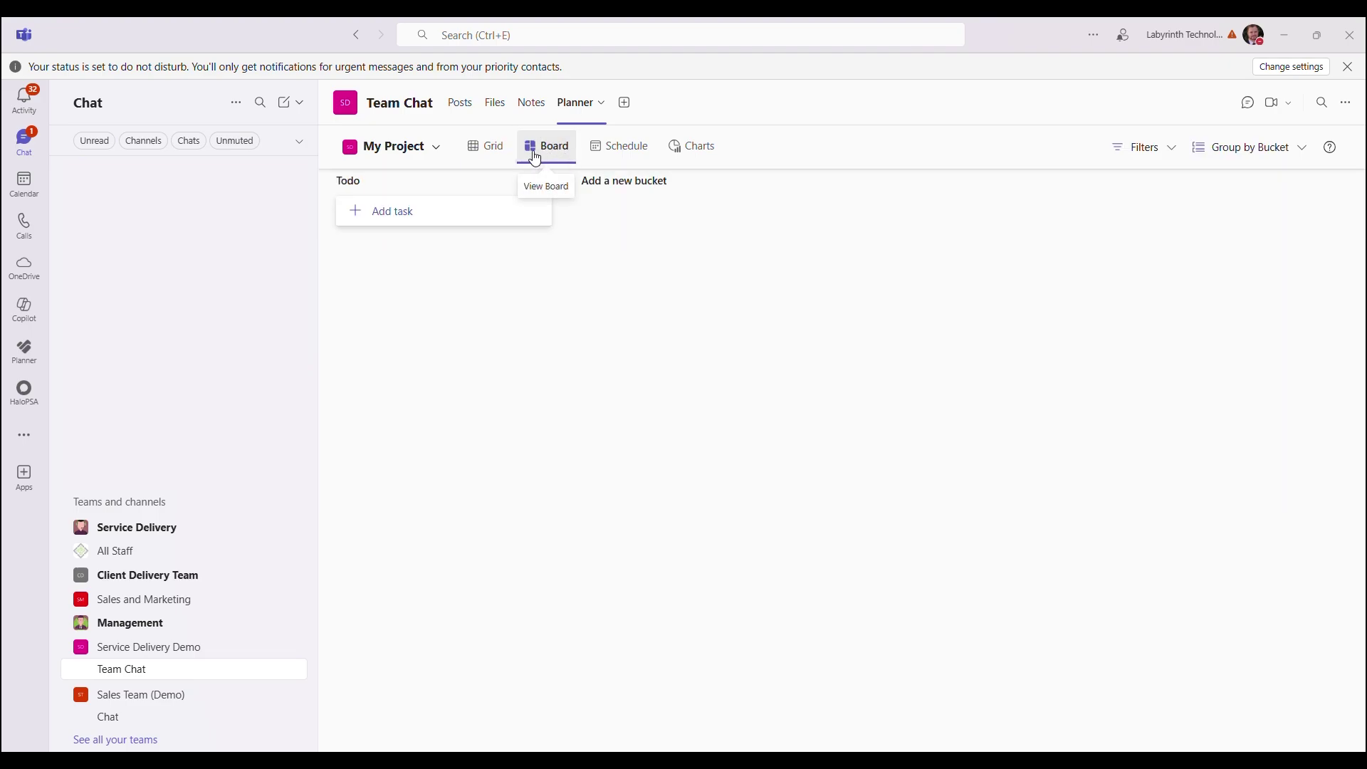